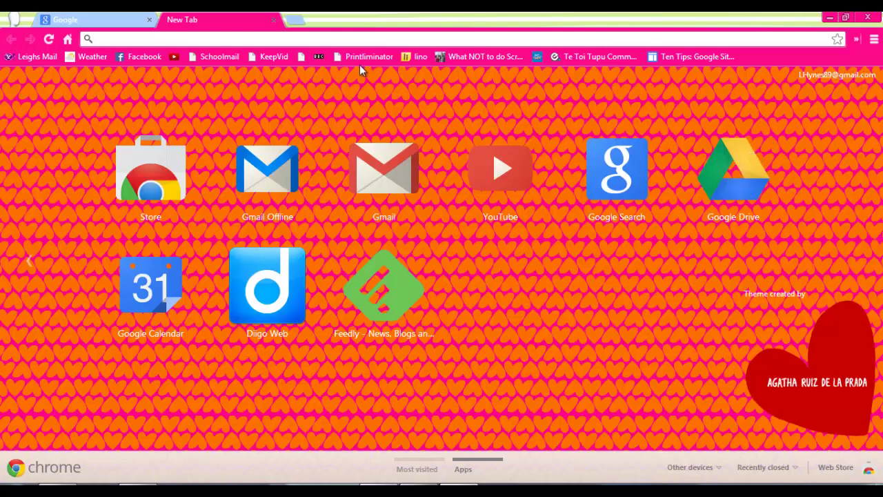
From the Google home page, open the full Google Products list via More > Even more.
click(115, 25)
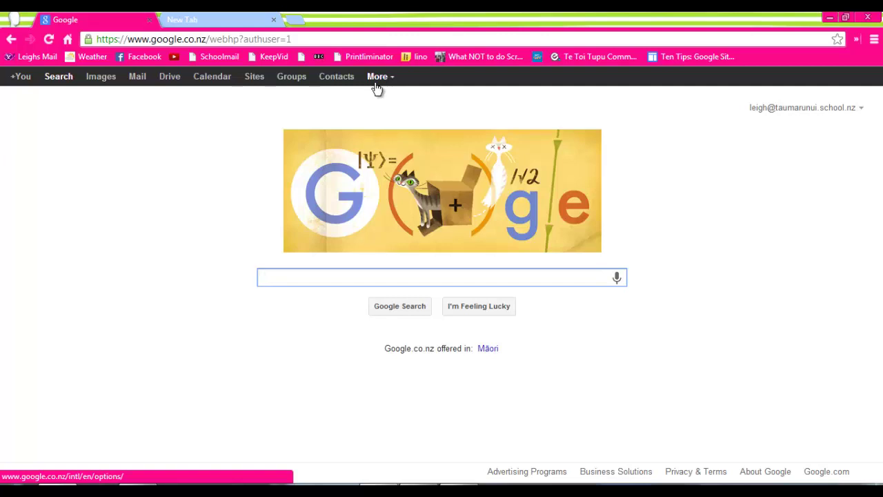
click(379, 82)
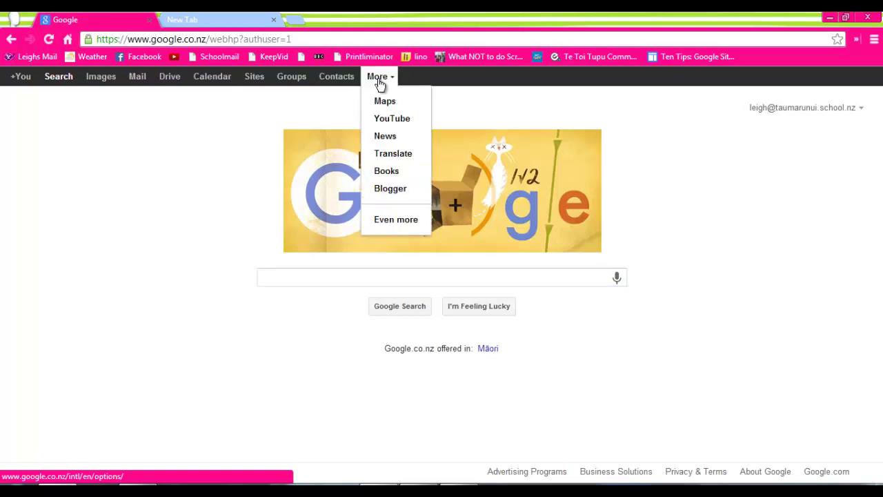
click(385, 221)
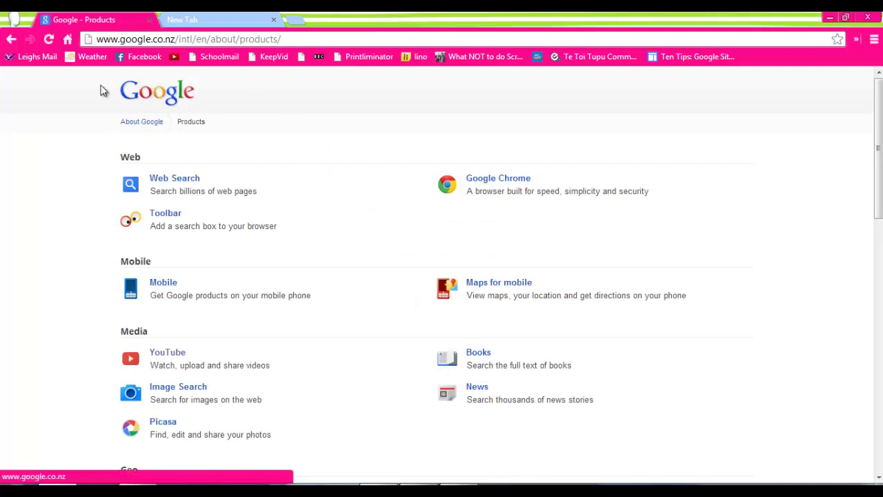
Go back to the Google home page to reach Drive.
click(11, 41)
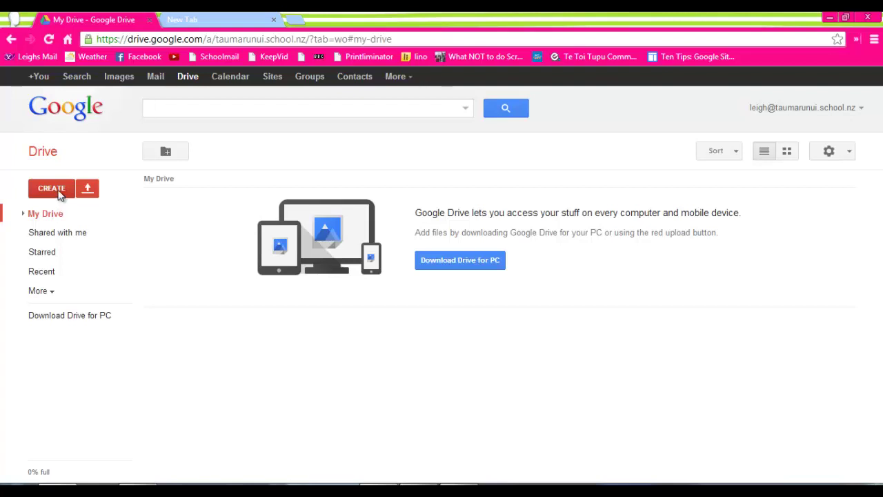
Create a blank Google Doc and rename it 'Taumarunui Practice'.
click(60, 196)
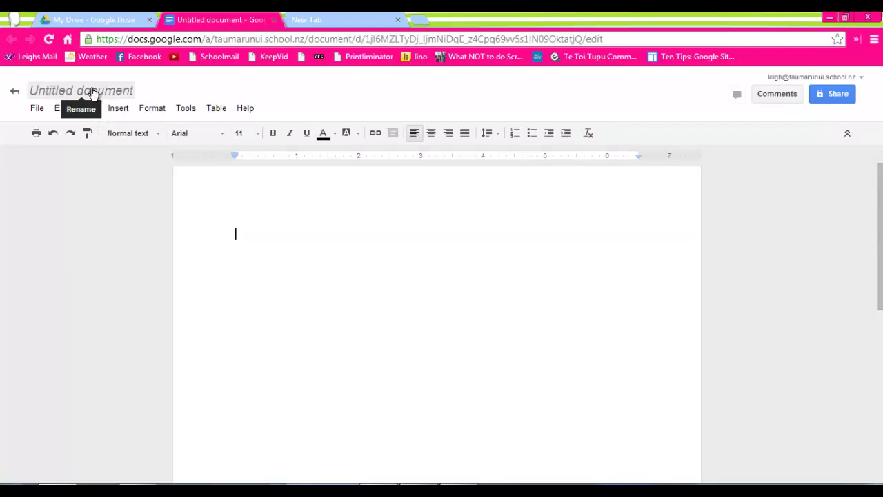
click(88, 95)
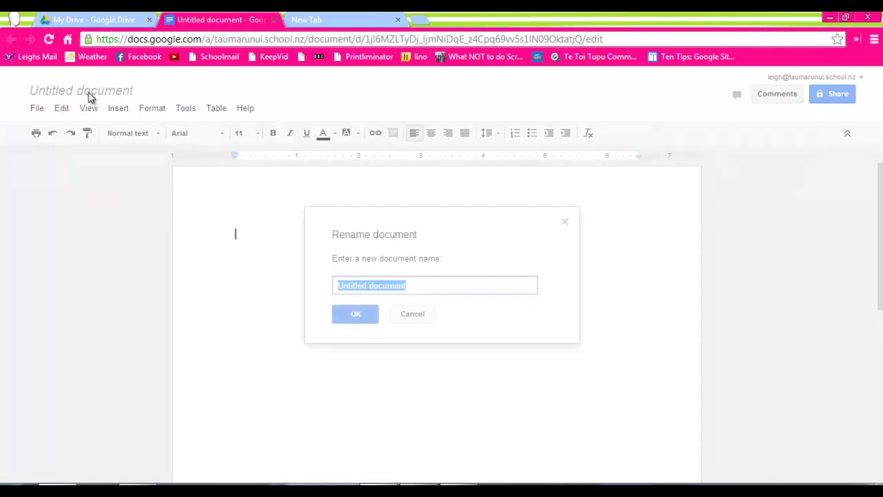
text(Ta)
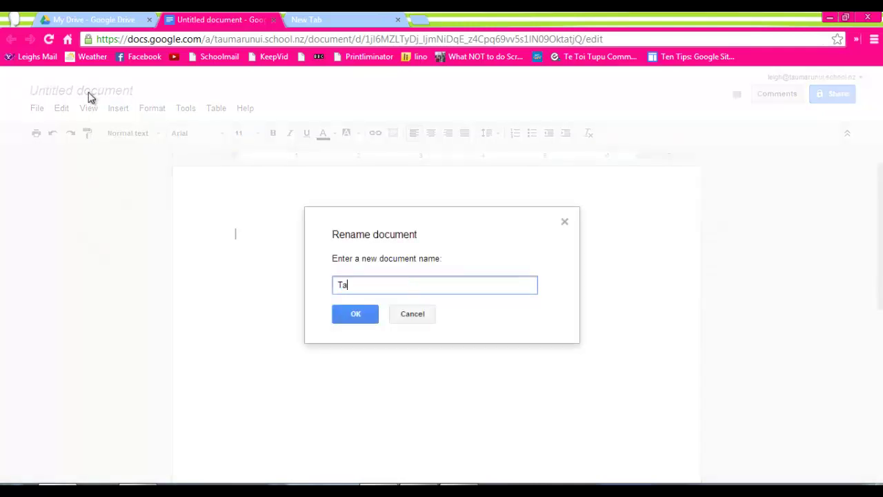
text(umarunui Practice)
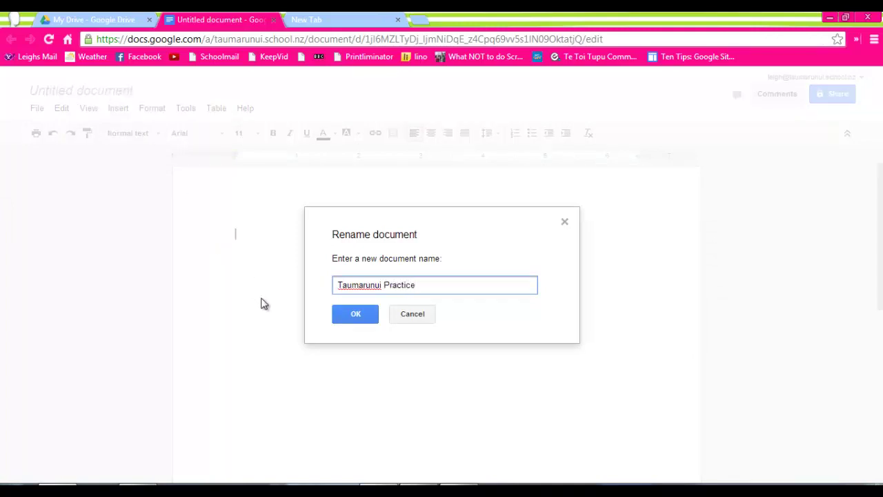
click(344, 316)
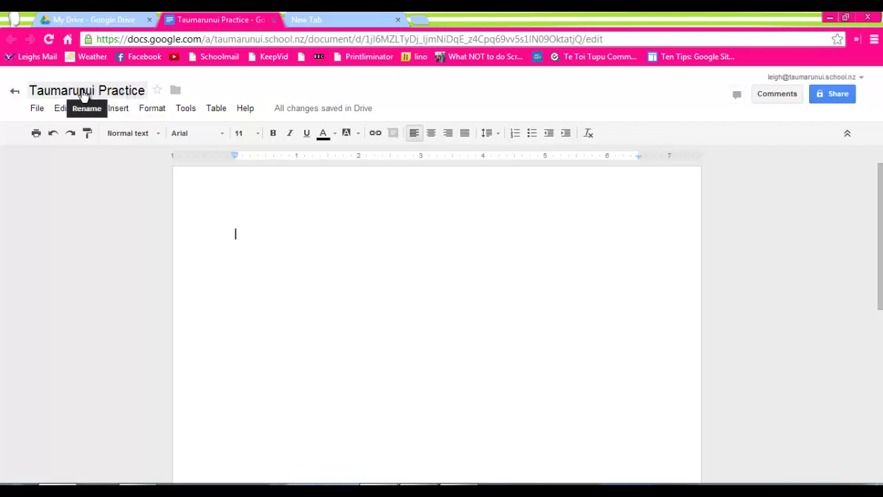
Type 'This document is about my google journey' in the document and start a new line.
click(16, 94)
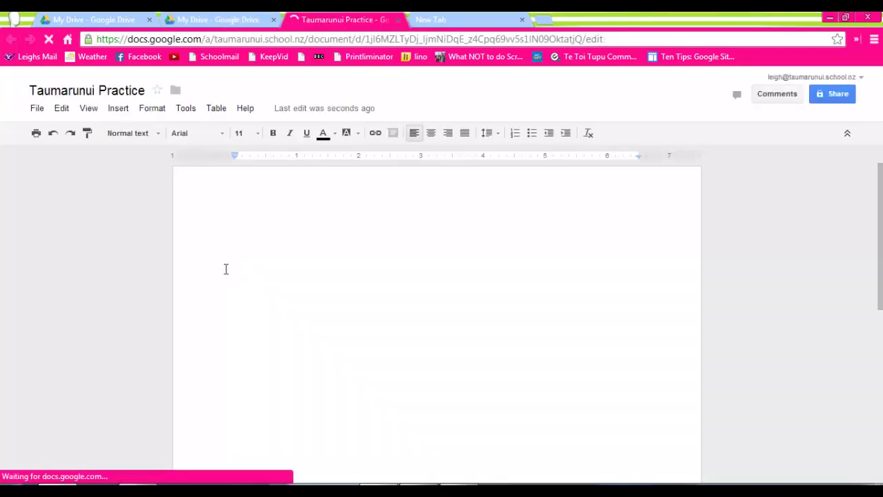
text(This document is about m)
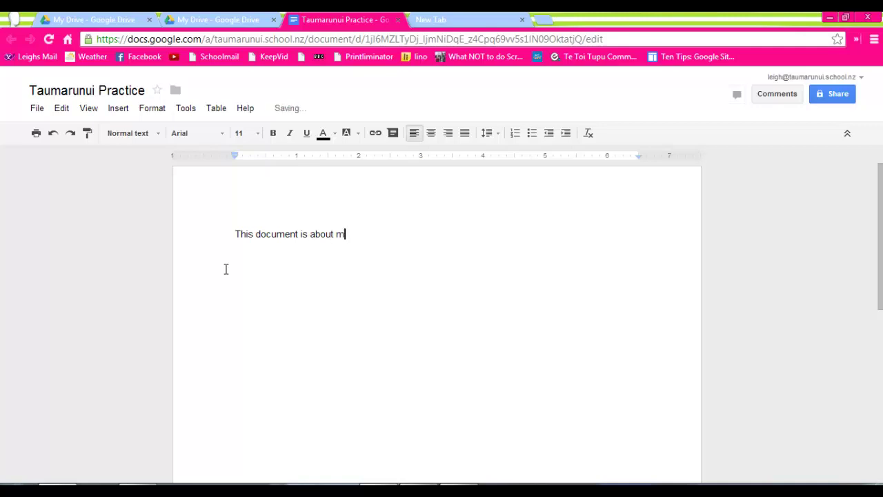
text(y google journey)
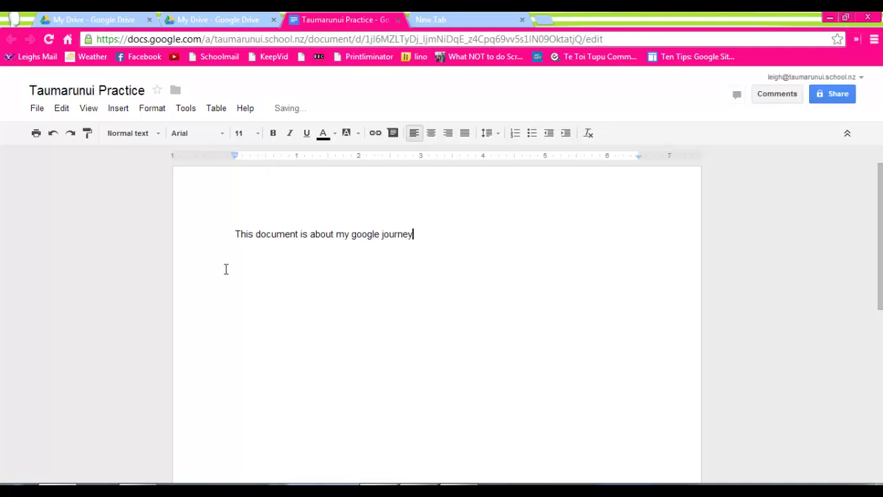
key(Return)
Upload the mountains picture from the computer into the document below the sentence.
click(122, 110)
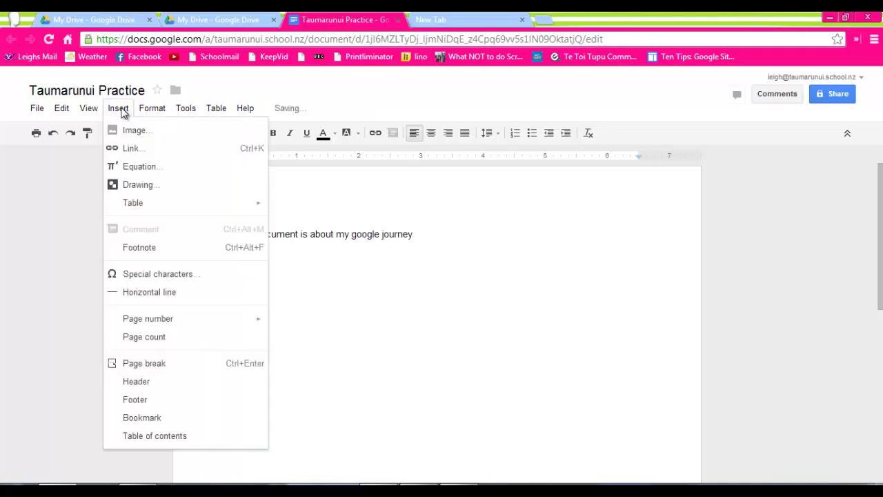
click(131, 131)
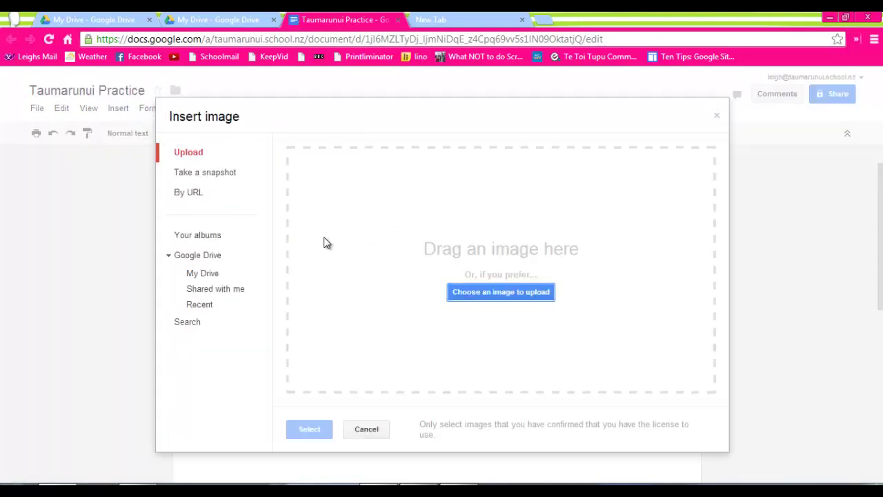
click(195, 157)
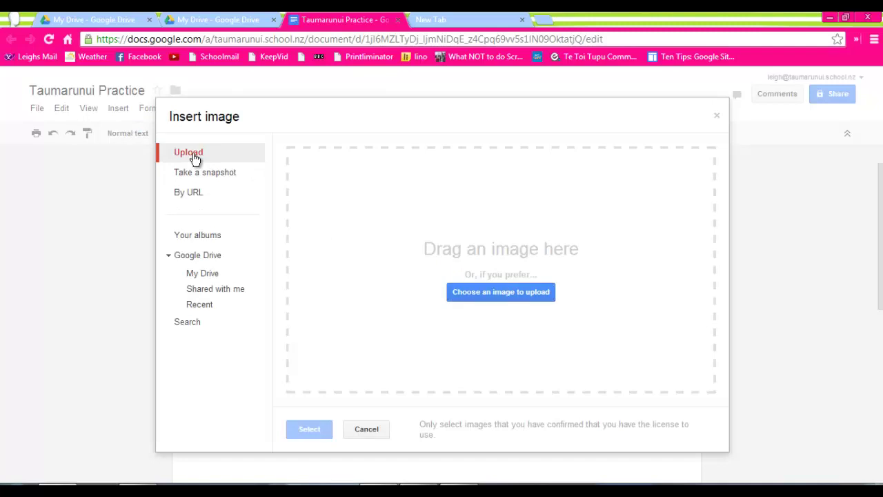
click(505, 292)
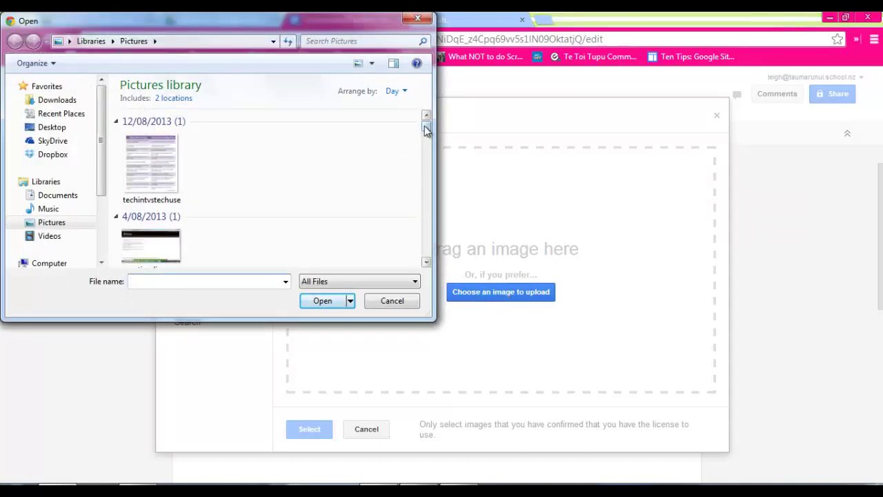
drag(426, 128, 423, 195)
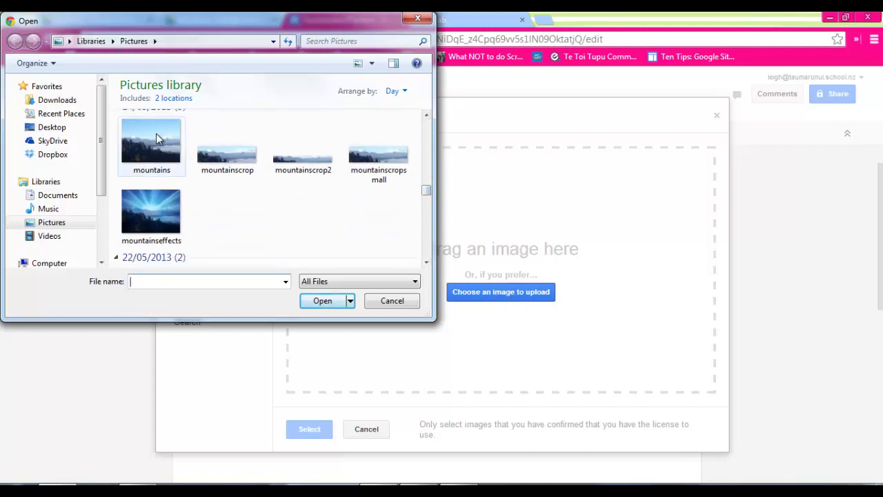
click(156, 135)
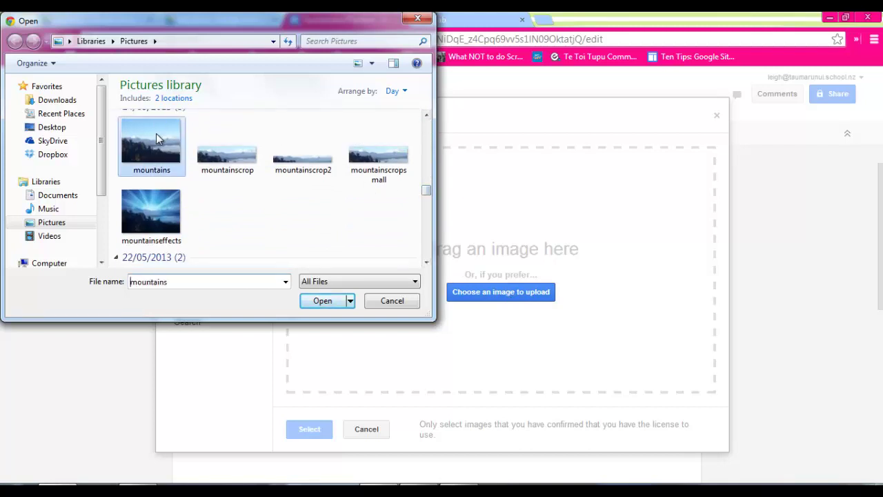
click(319, 301)
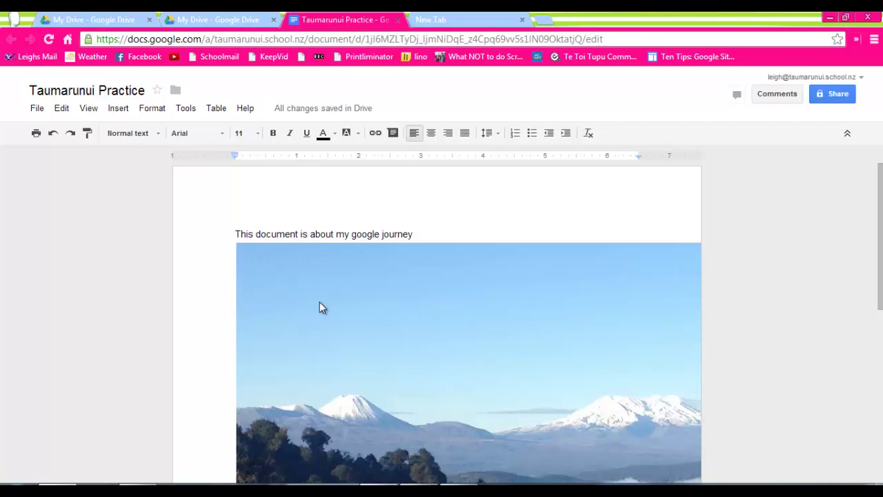
Shrink the mountain photo to about half the page width.
click(515, 332)
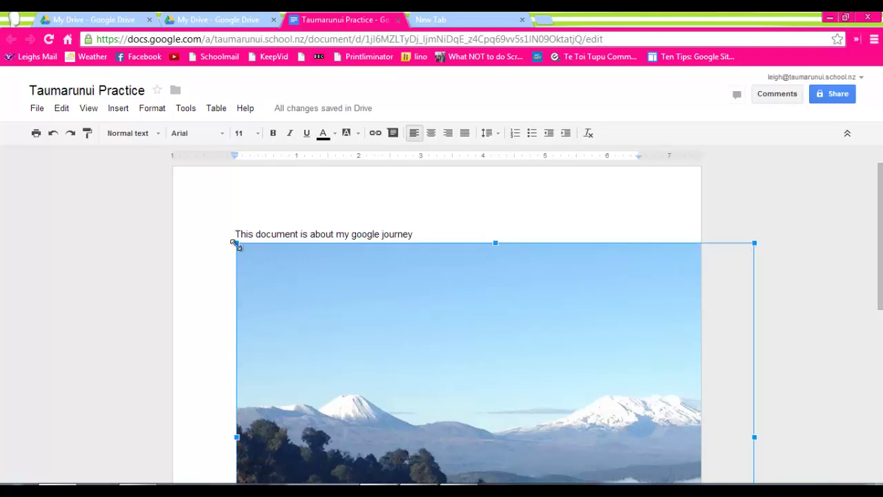
drag(237, 243, 387, 331)
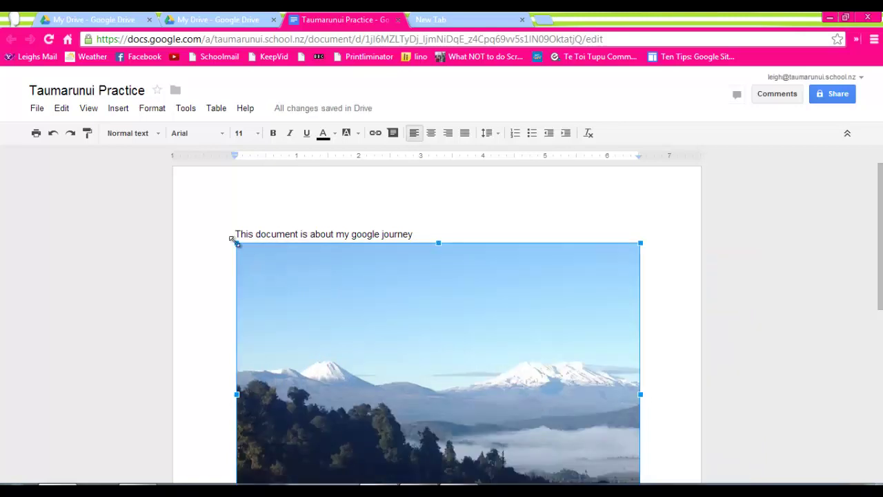
drag(237, 243, 375, 328)
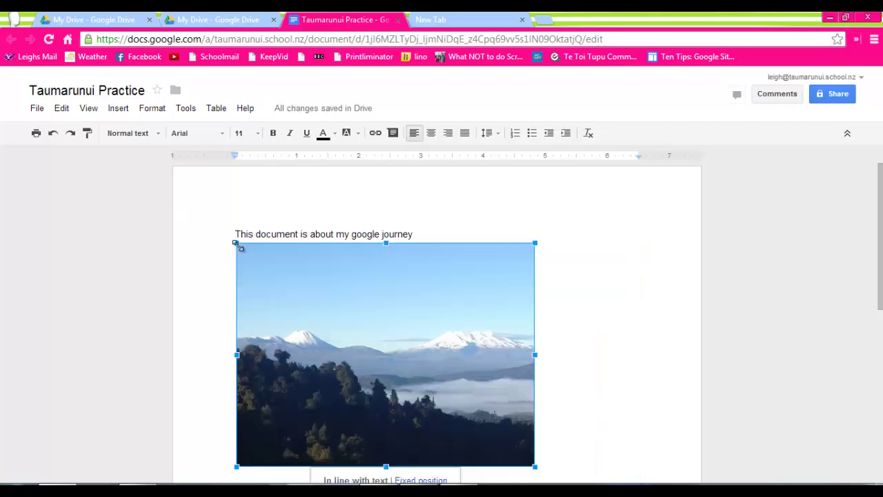
drag(237, 243, 360, 309)
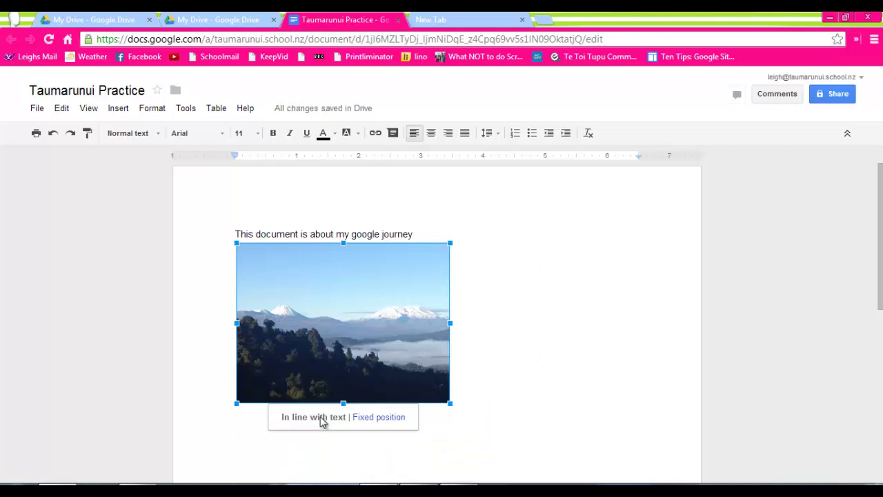
Give the photo a fixed position and move it to the right of the opening sentence.
click(374, 418)
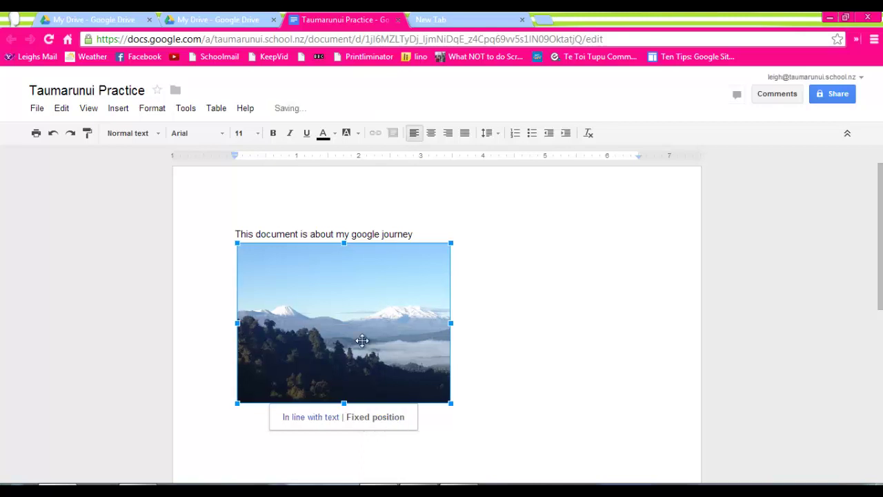
drag(362, 340, 585, 284)
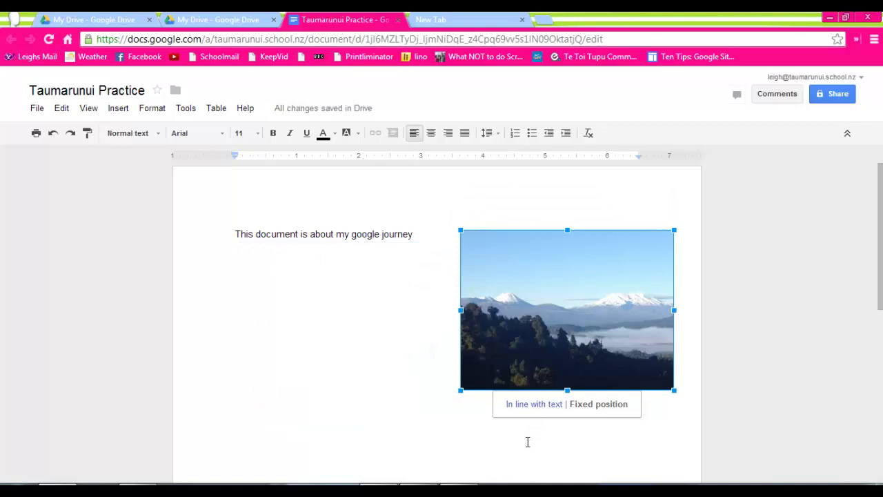
click(527, 442)
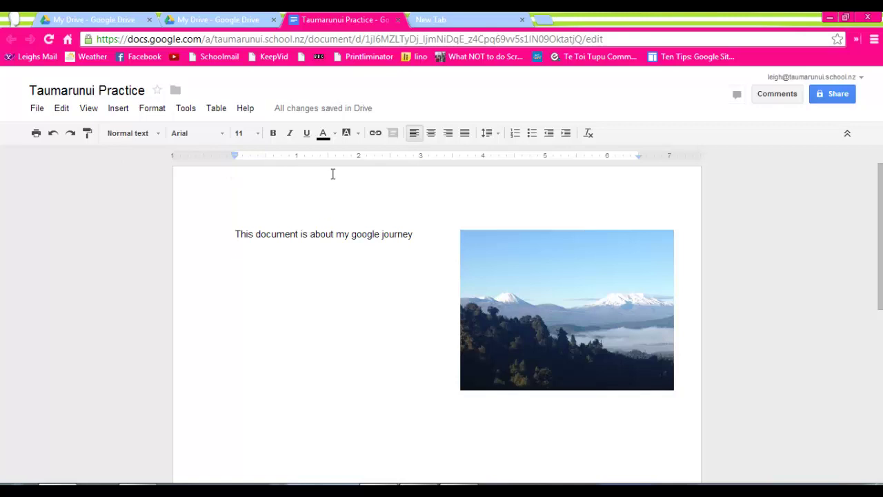
mouse_move(321, 113)
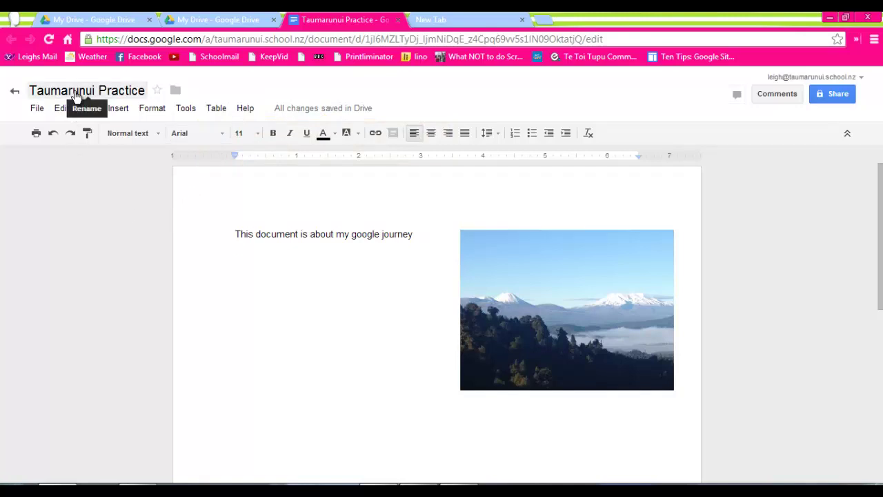
Return to My Drive, dismiss the Meet your Drive introduction, and open the CREATE list.
click(14, 95)
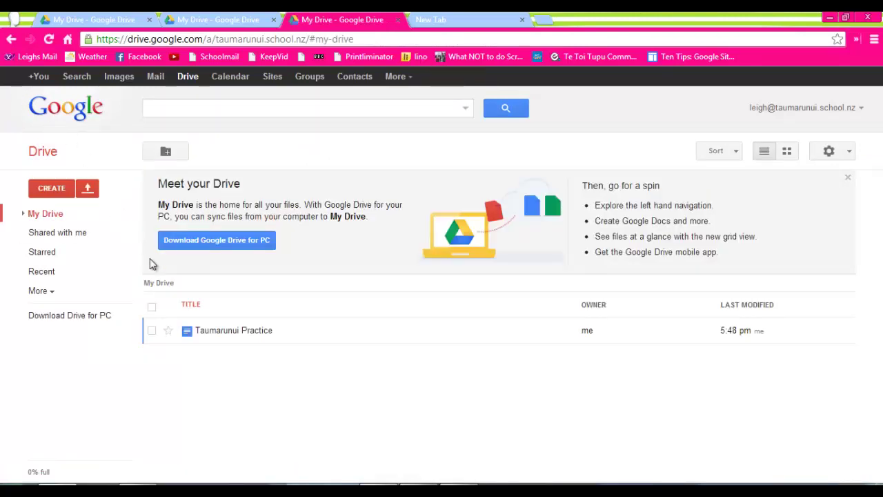
click(848, 178)
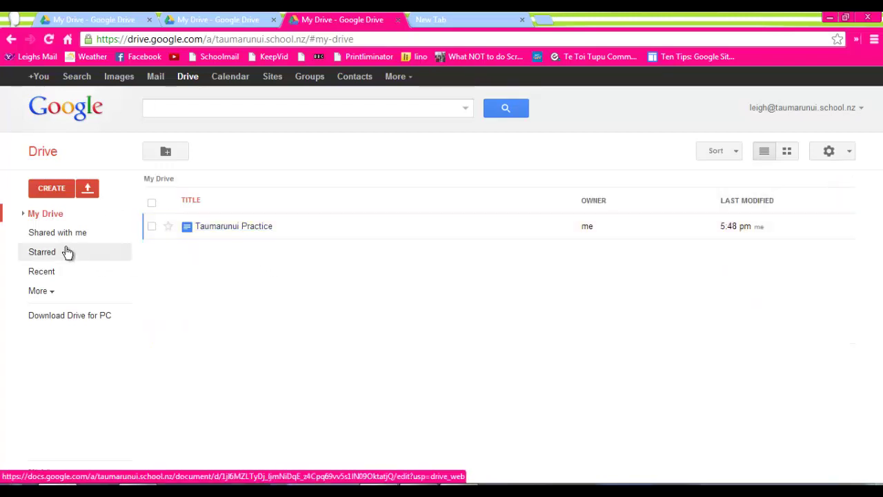
click(54, 193)
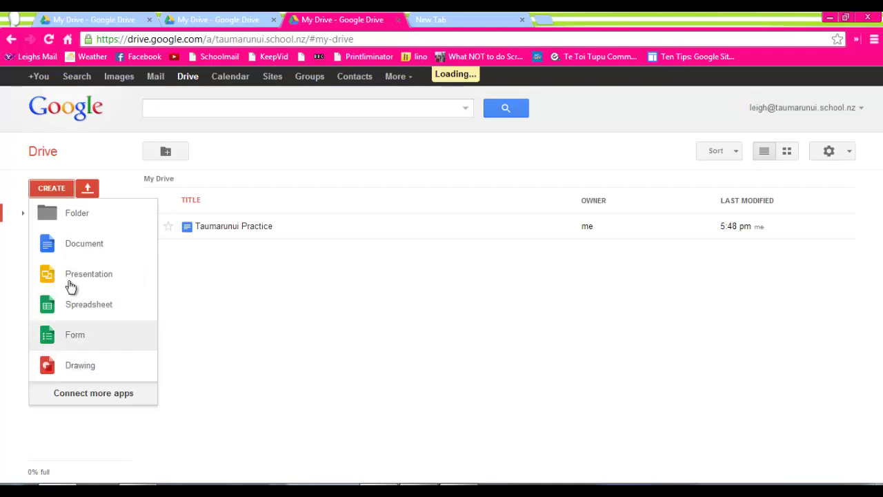
Create a new folder named 'Personal'.
click(76, 216)
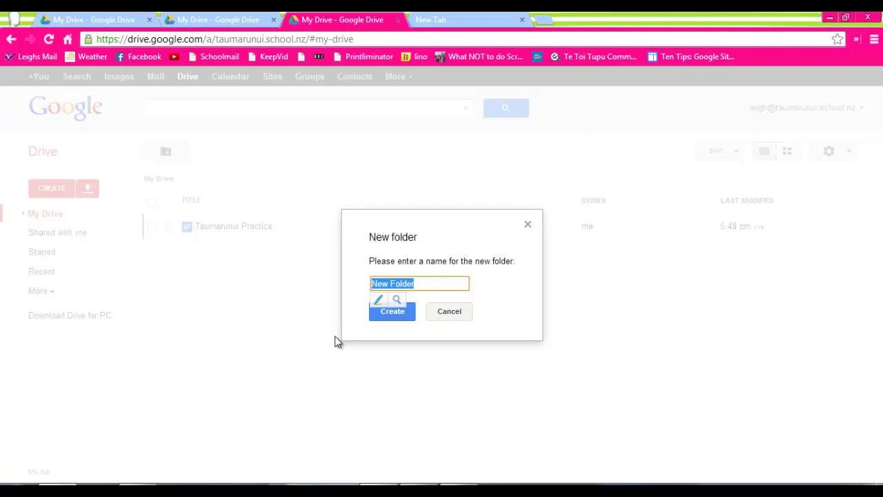
text(Per)
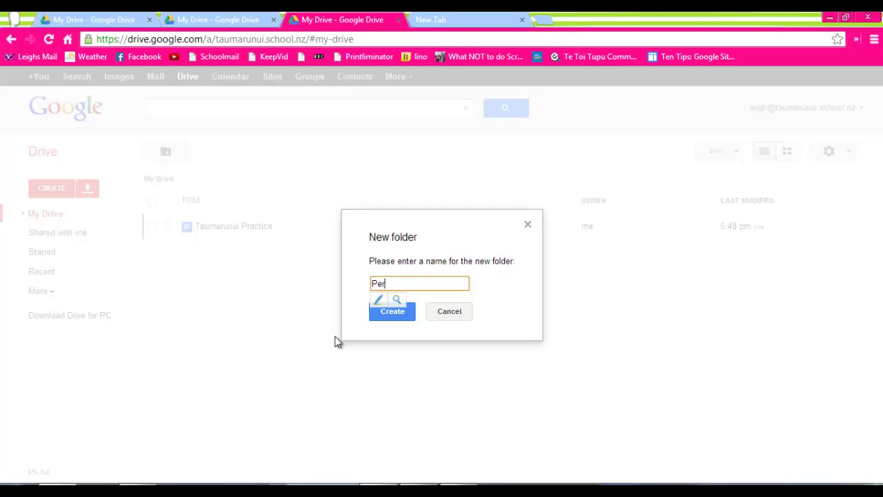
key(BackSpace)
text(rsonal)
click(404, 315)
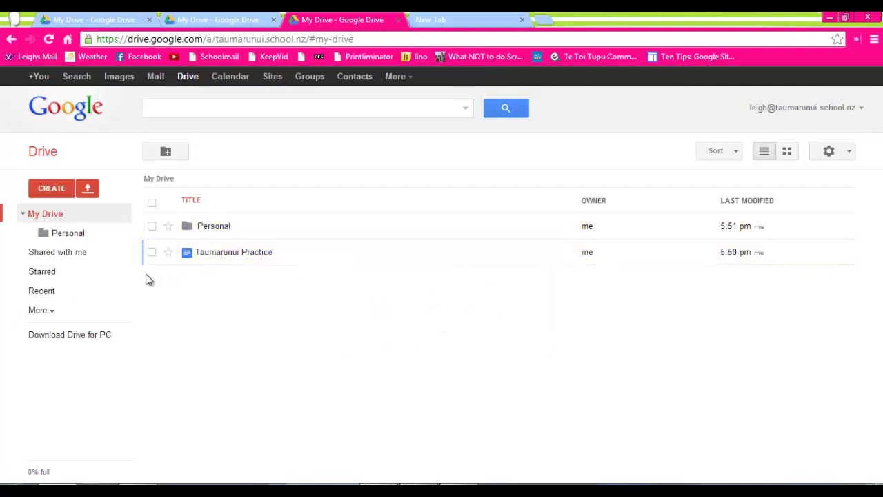
Create a second folder named 'Shared classwork', correcting the typo in the name.
click(55, 192)
click(53, 212)
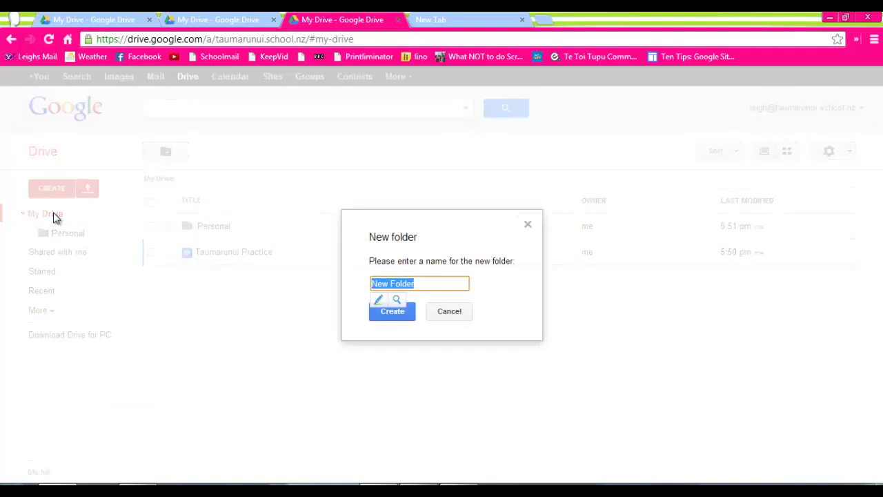
text(S)
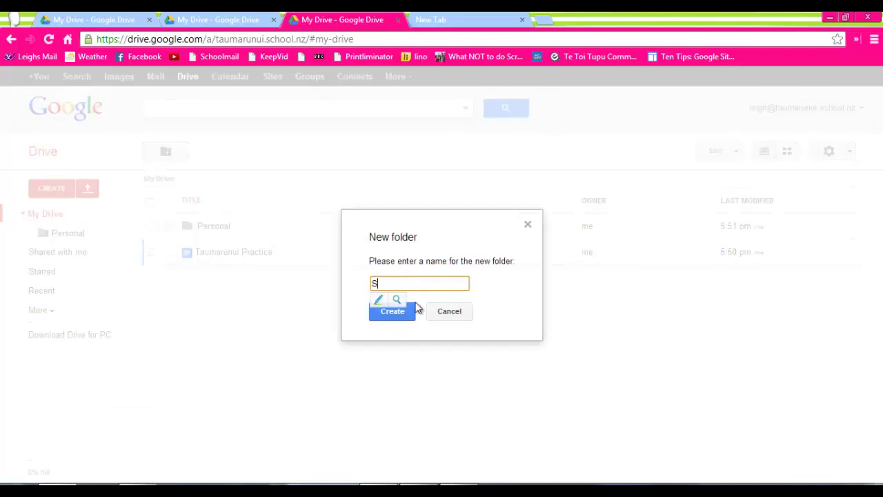
text(harted class)
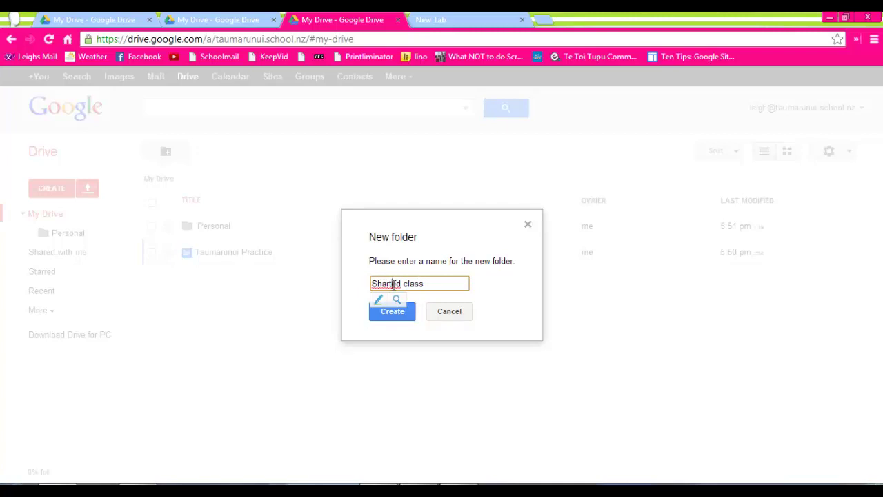
click(393, 283)
key(Delete)
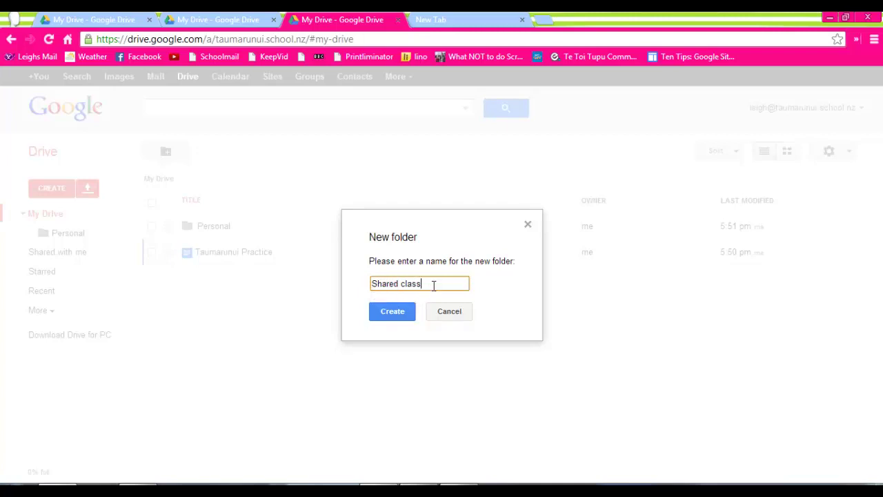
text(work)
click(405, 312)
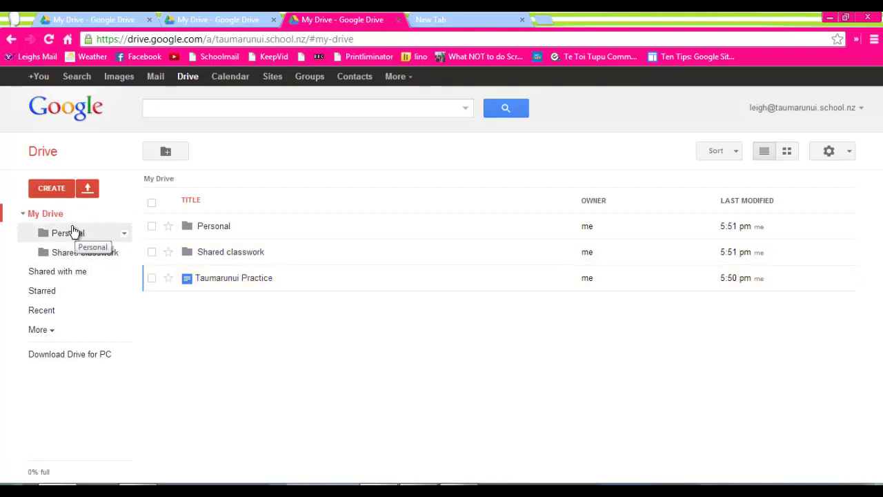
Create a third folder named 'JohnnyB' in My Drive.
click(58, 191)
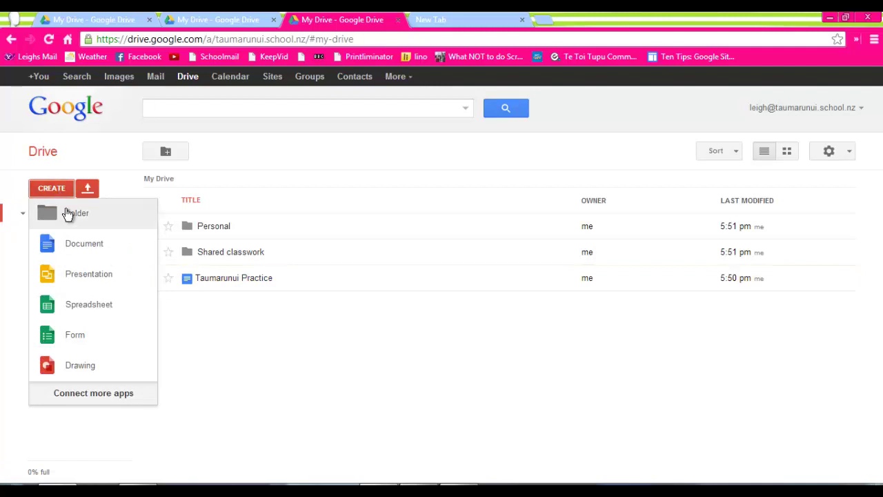
click(72, 215)
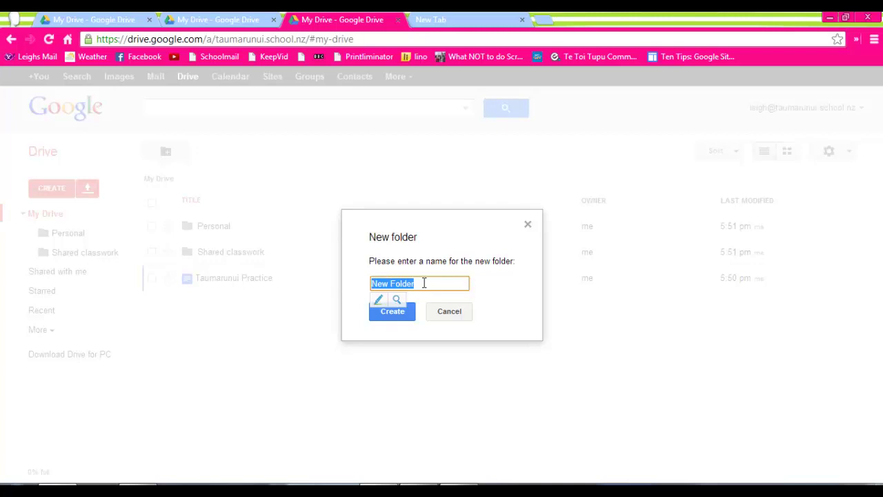
text(JohnnyB)
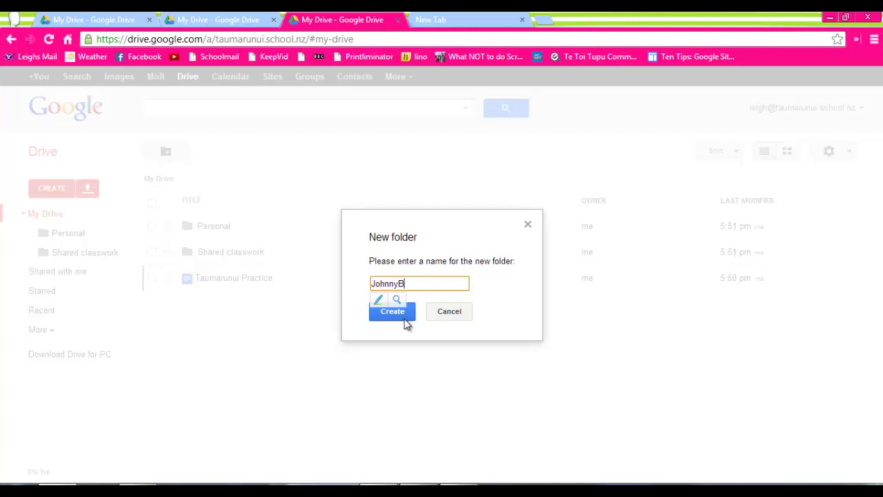
click(404, 317)
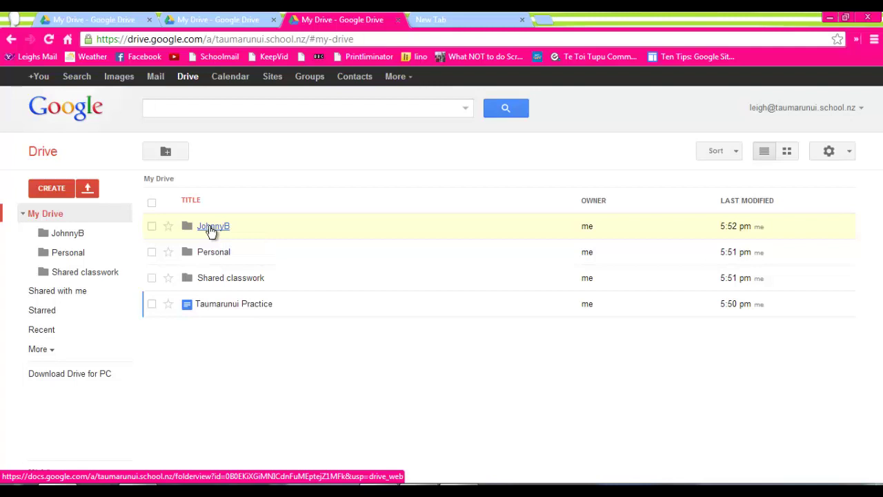
Share the JohnnyB folder as editor with an outside e-mail address, confirming the outside-organisation warning.
right_click(210, 229)
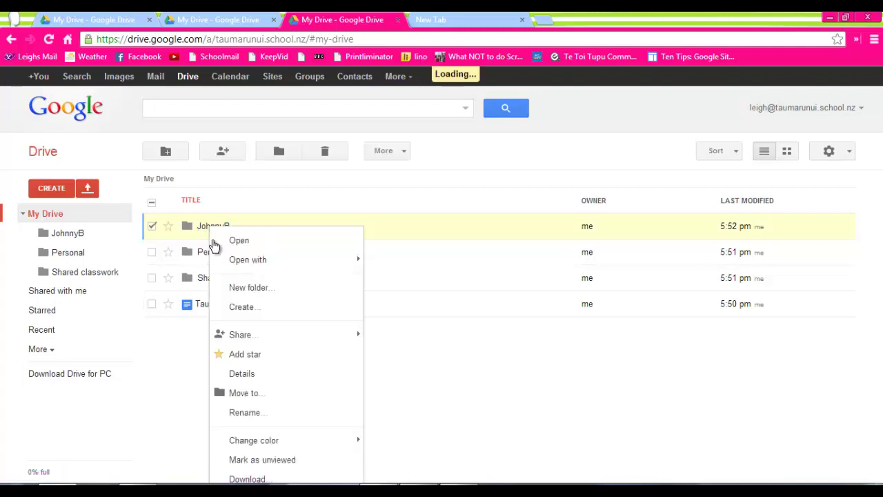
mouse_move(242, 341)
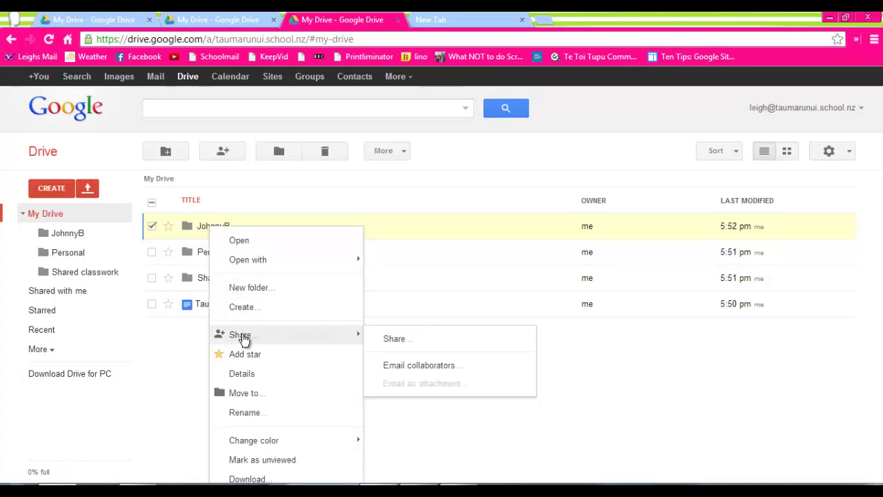
click(400, 369)
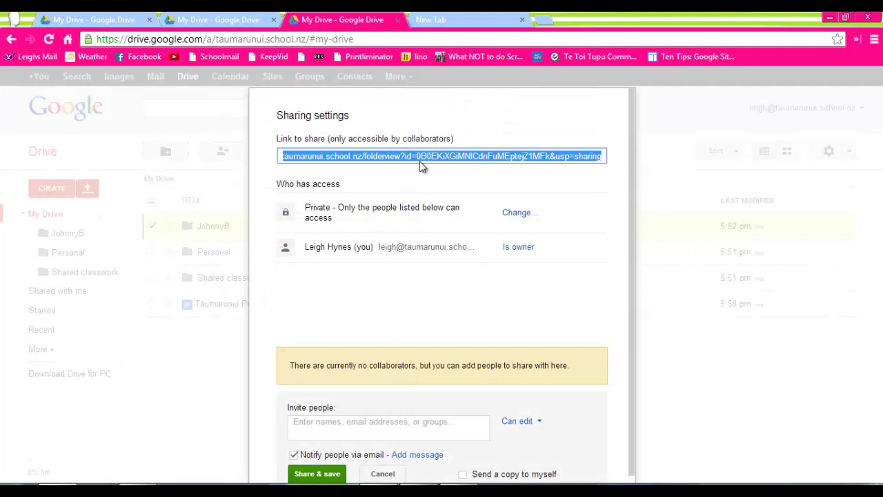
click(334, 426)
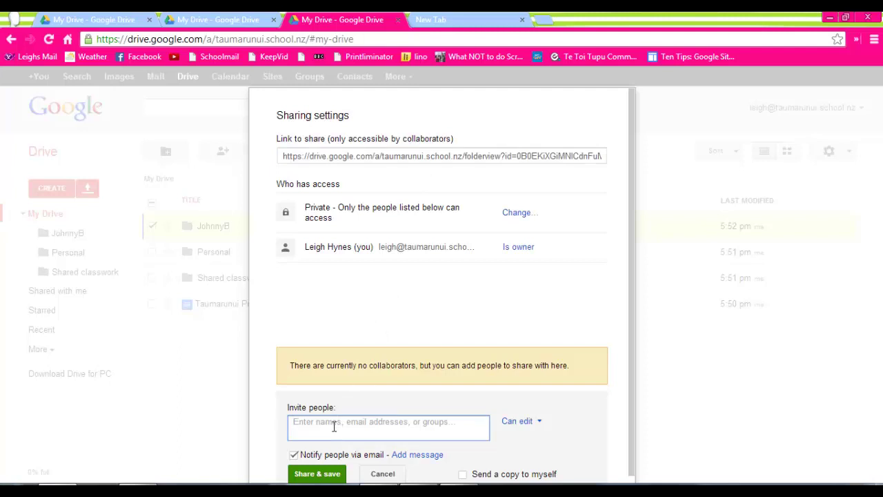
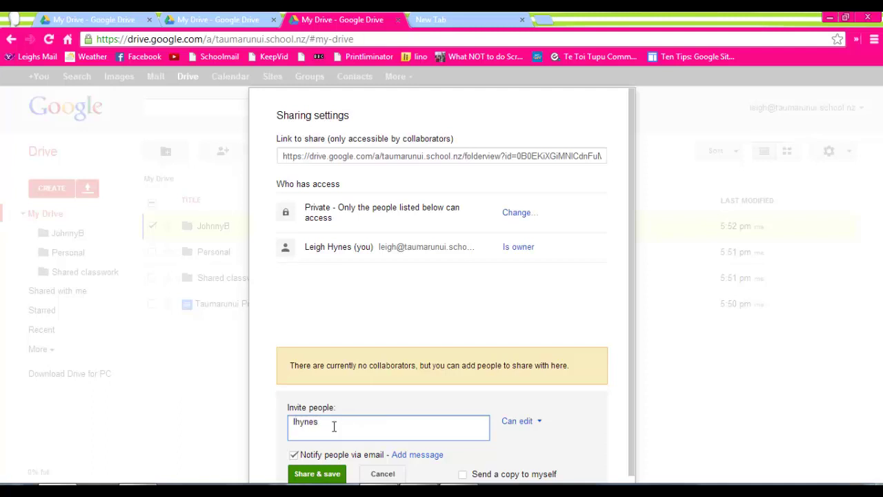
click(317, 474)
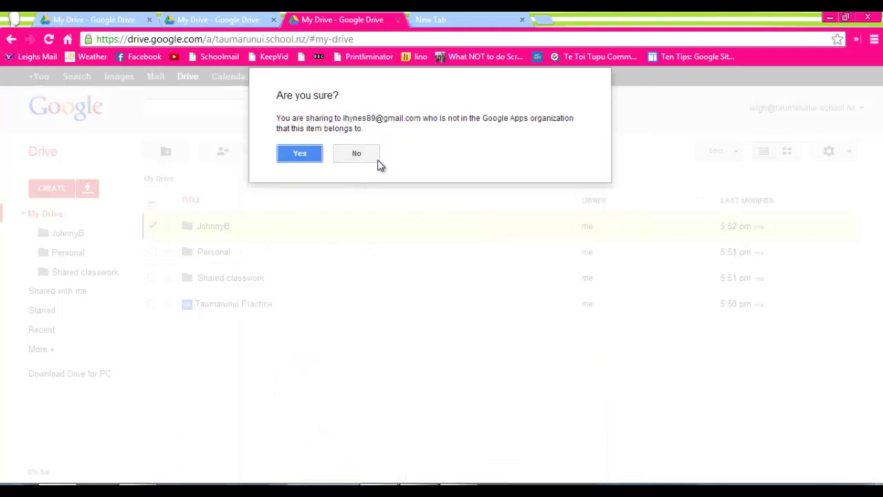
click(304, 154)
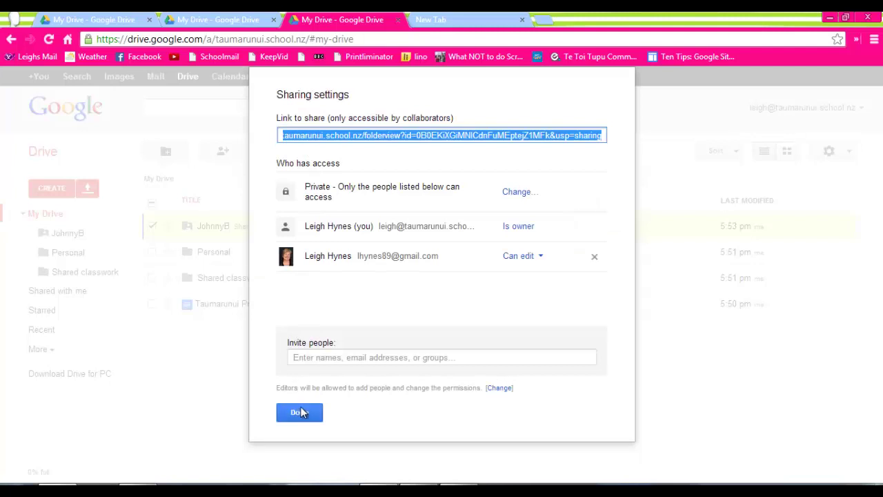
click(300, 412)
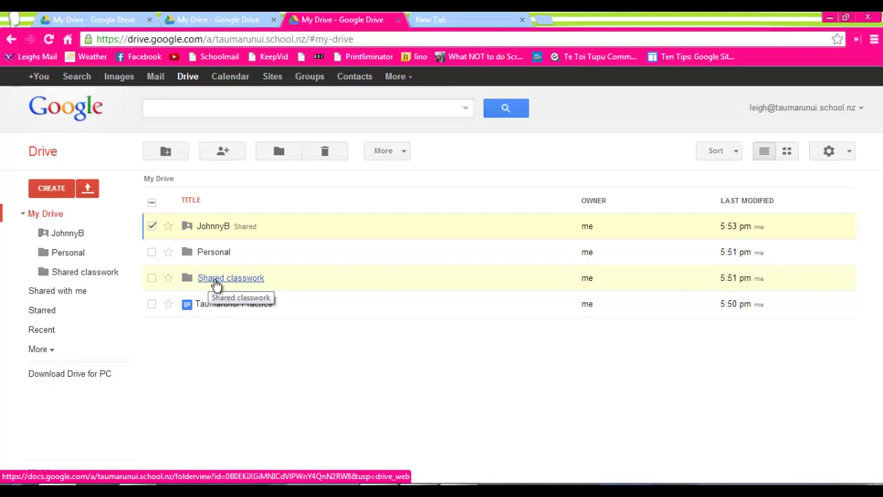
Star the Shared classwork folder and bring up its sharing settings.
right_click(216, 284)
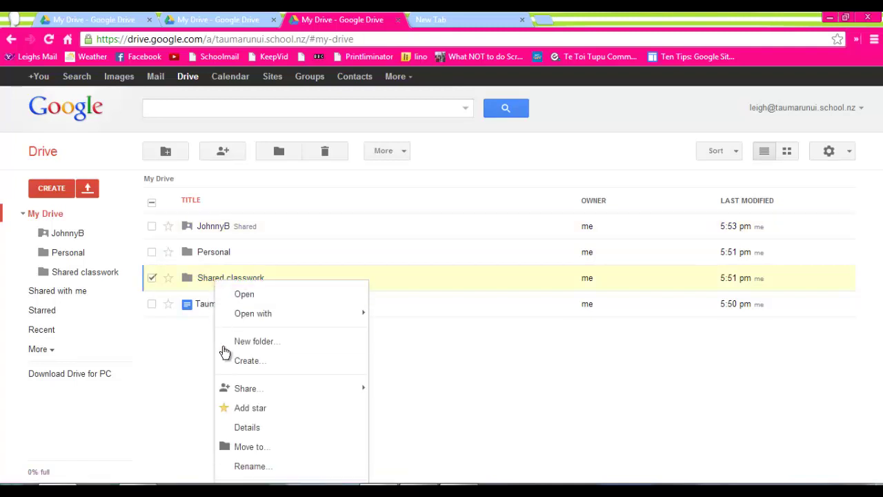
click(241, 405)
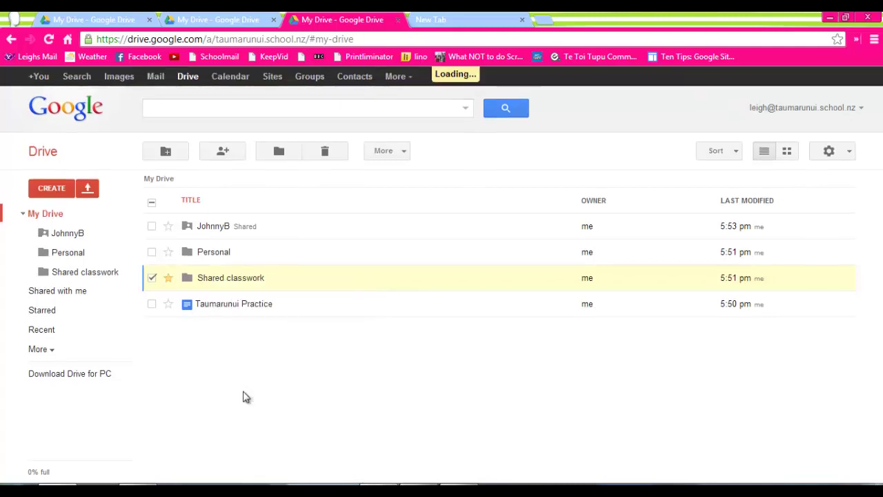
right_click(237, 283)
mouse_move(274, 388)
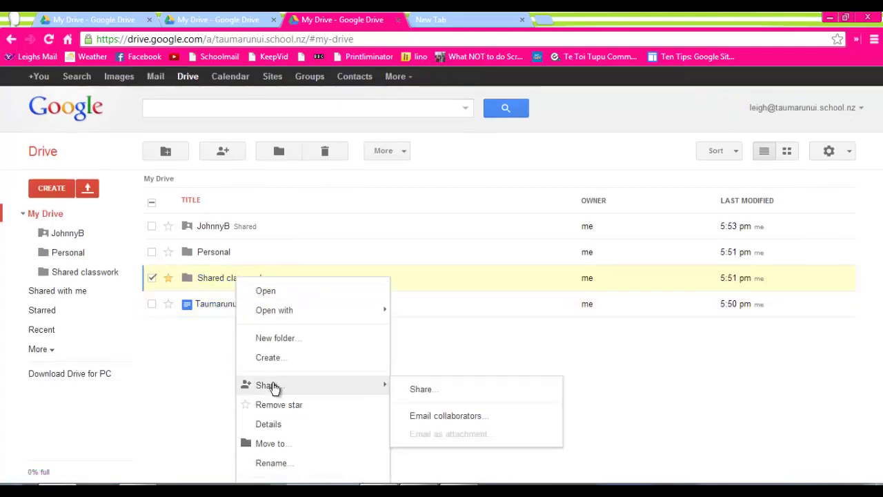
click(421, 394)
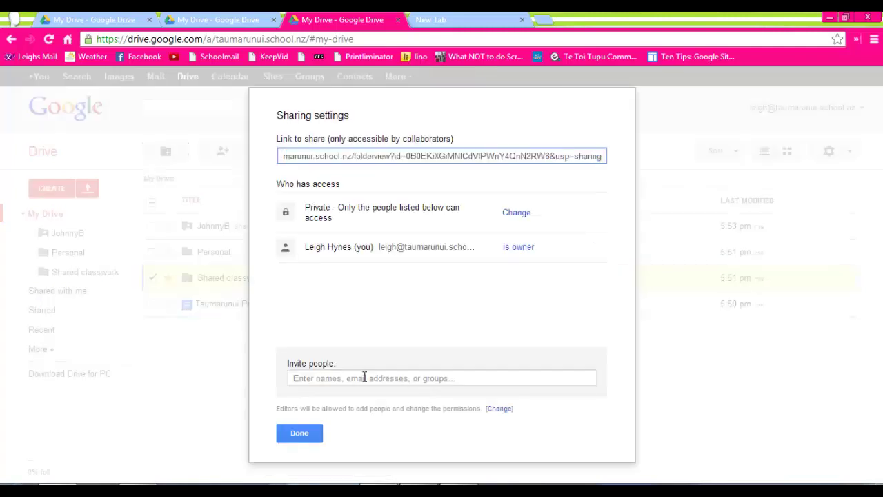
Begin an invitation at Can edit, then cancel it and close sharing with the folder still private.
click(363, 378)
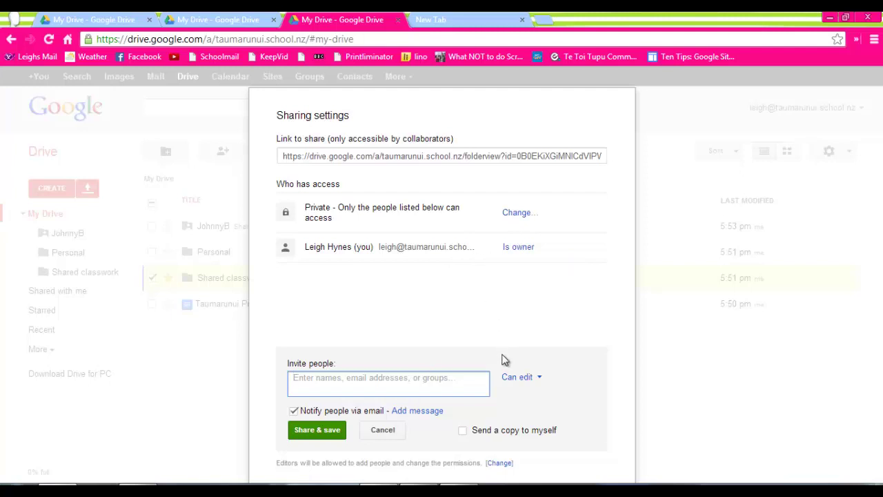
click(540, 379)
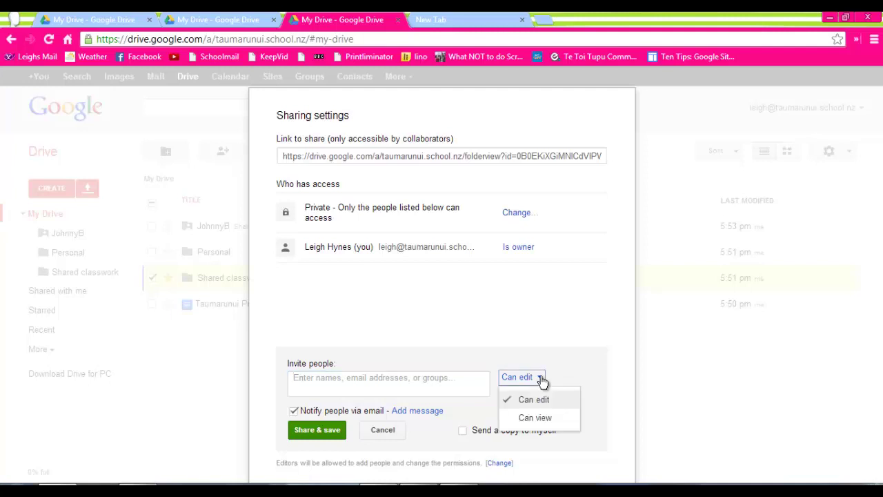
click(542, 381)
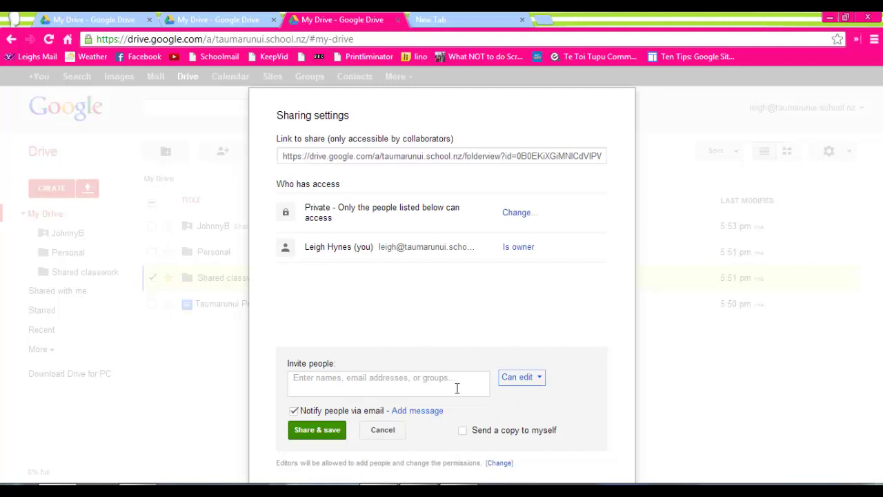
click(332, 433)
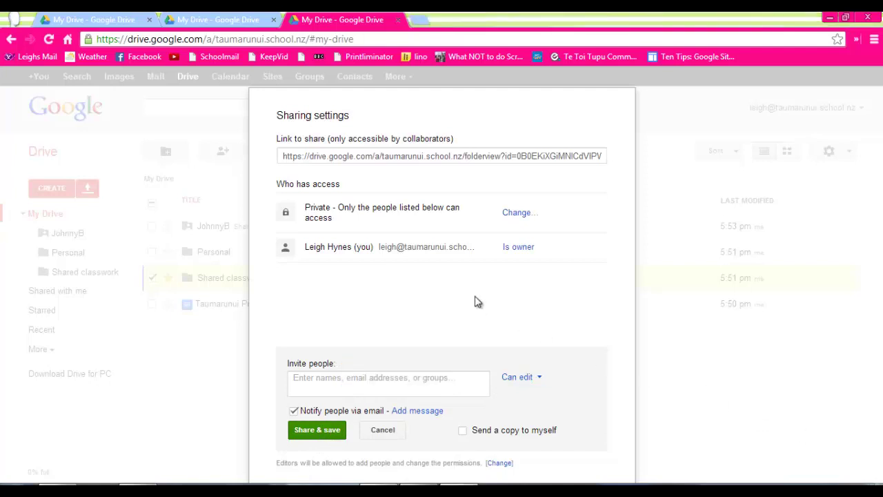
click(382, 437)
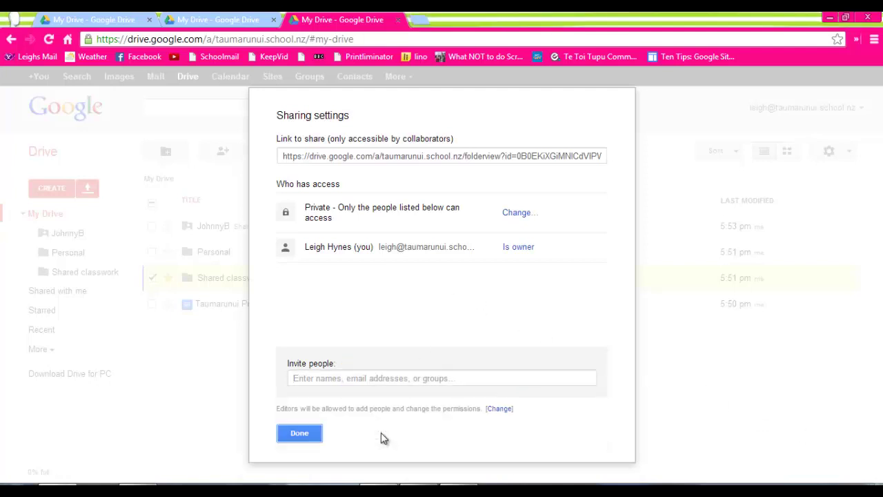
click(305, 438)
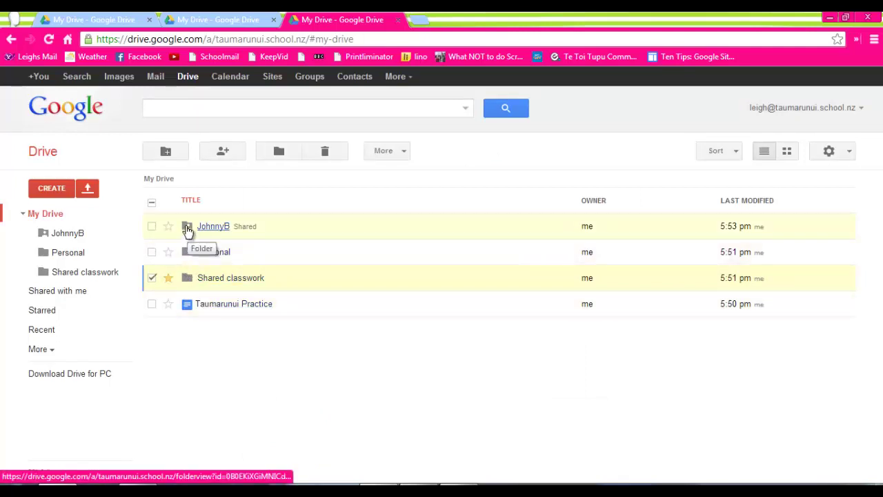
Open the Taumarunui Practice document from the My Drive list in Google Docs.
click(215, 306)
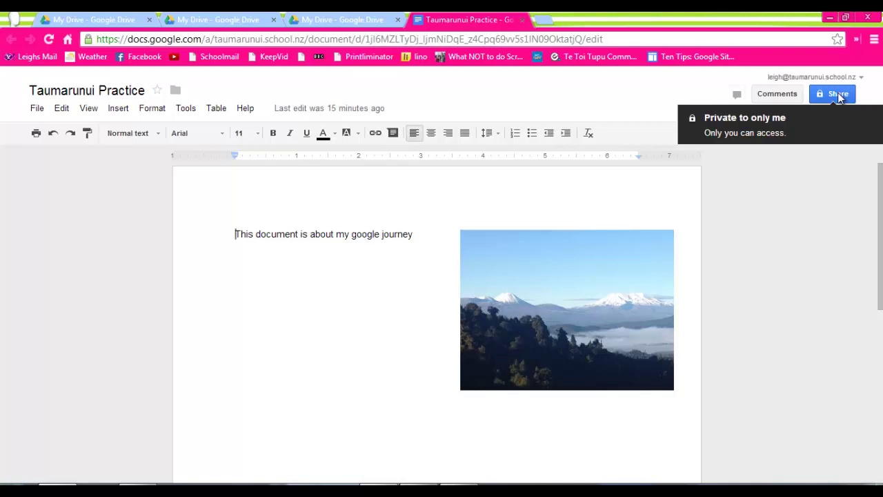
Invite the suggested outside Gmail address as Can view and confirm sharing outside the school.
click(838, 94)
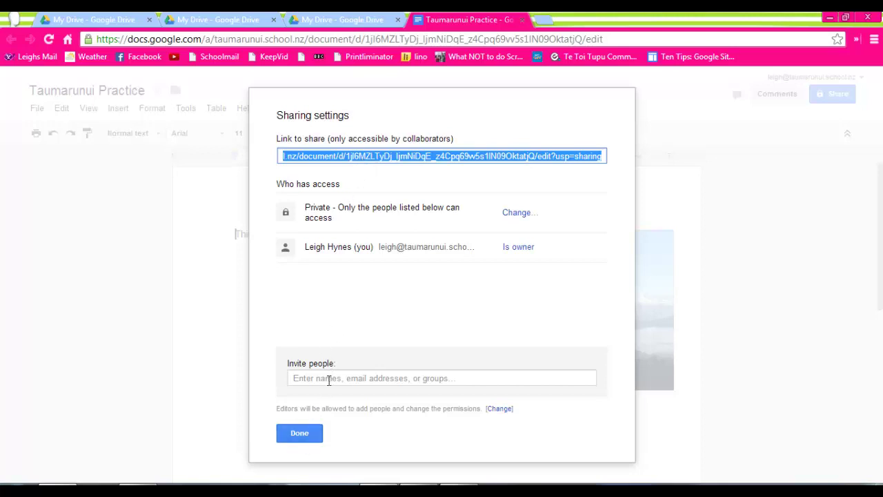
click(299, 433)
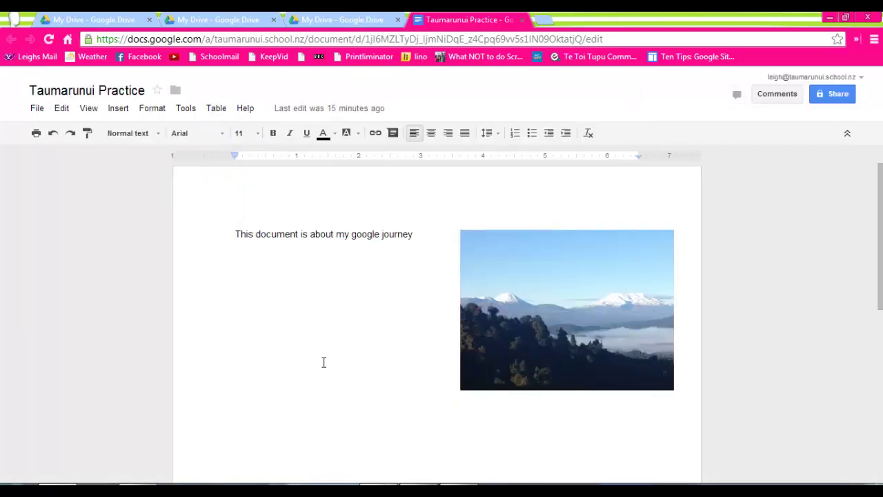
click(836, 97)
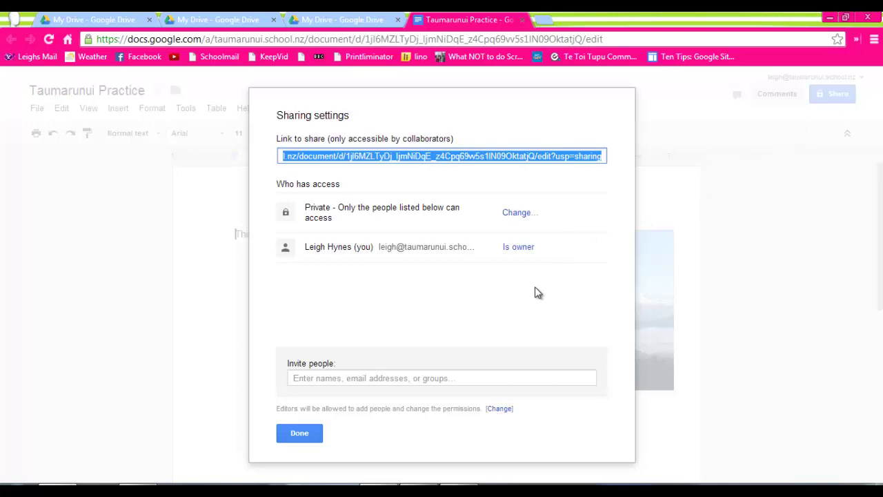
click(437, 377)
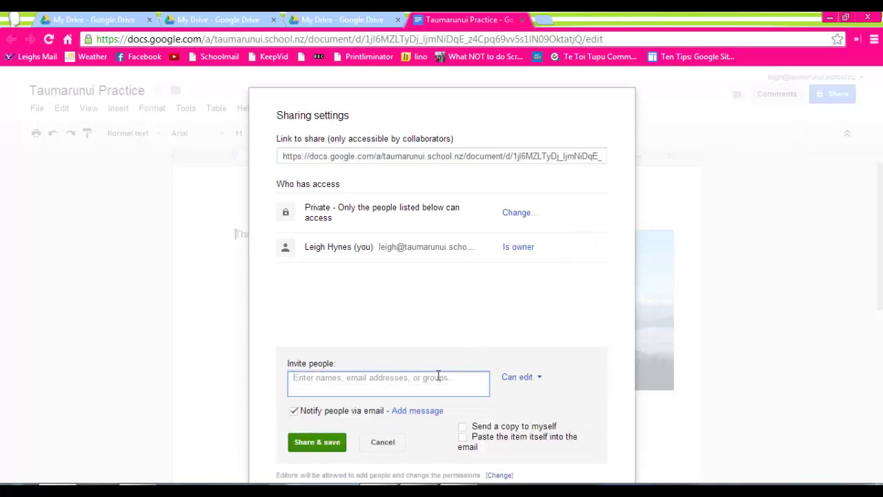
text(l)
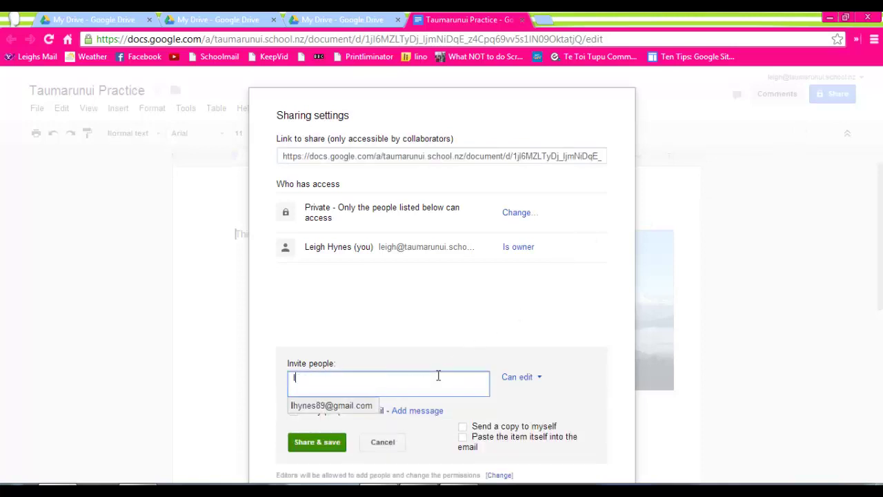
click(361, 405)
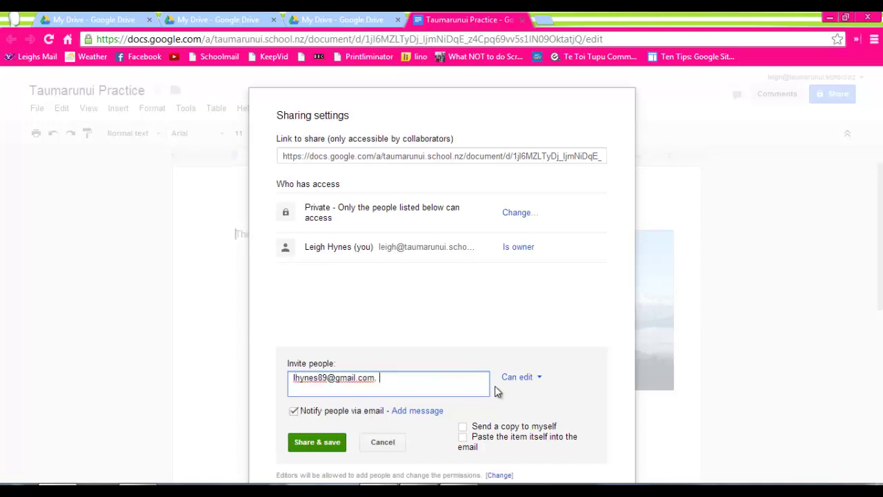
click(535, 380)
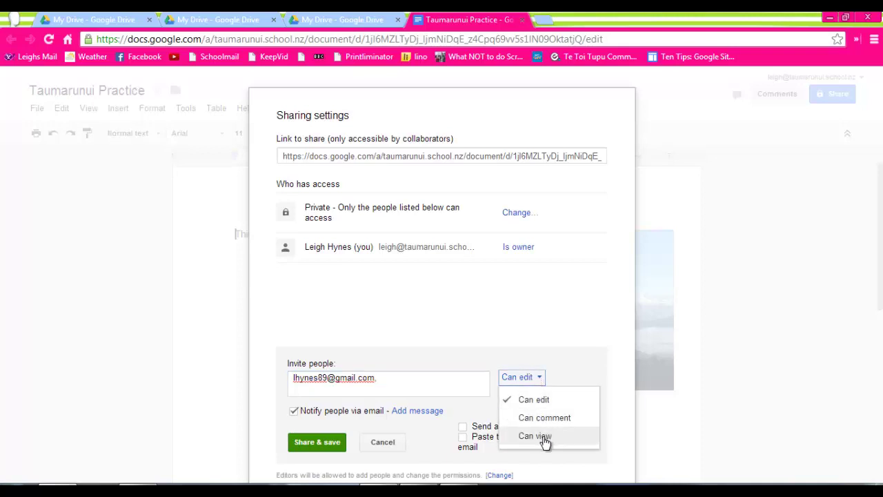
click(544, 436)
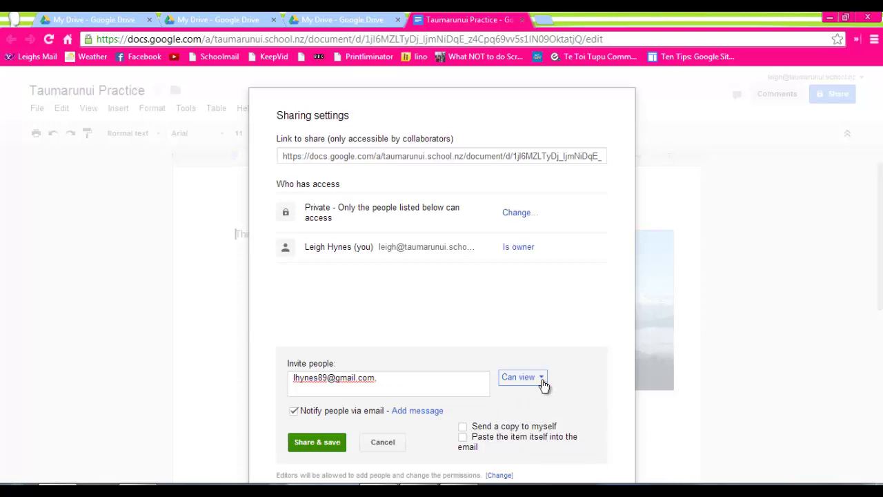
click(329, 442)
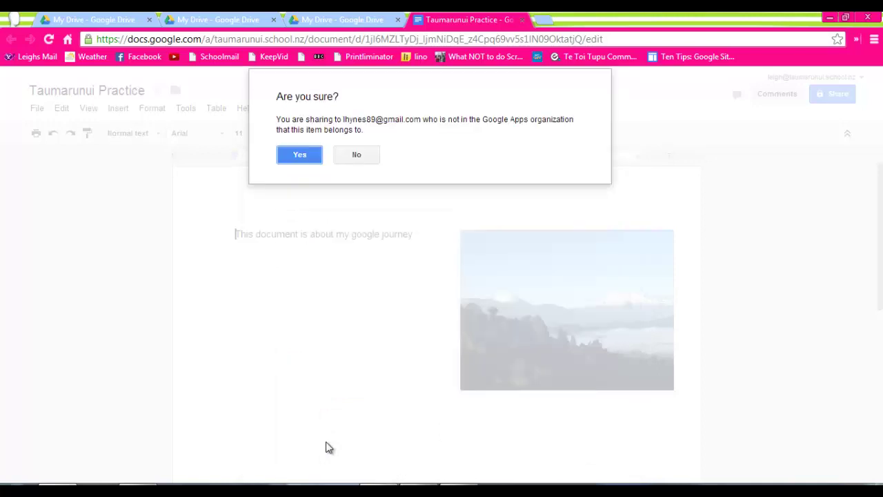
click(300, 156)
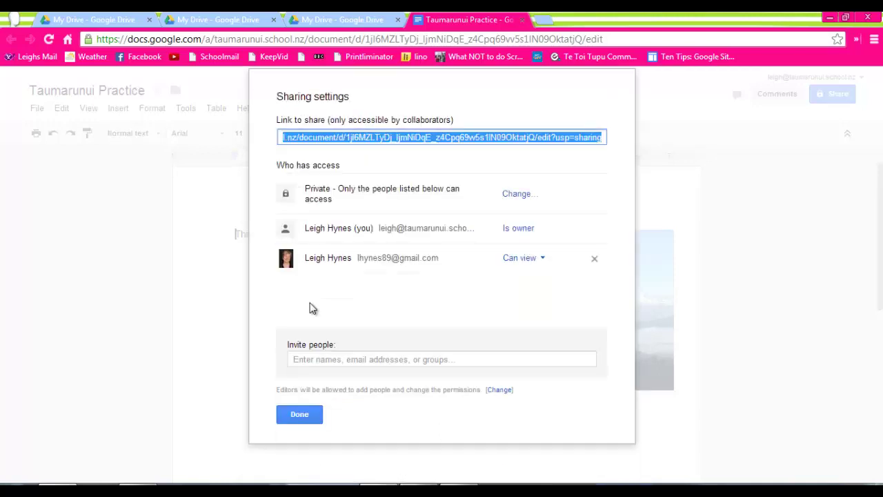
click(297, 416)
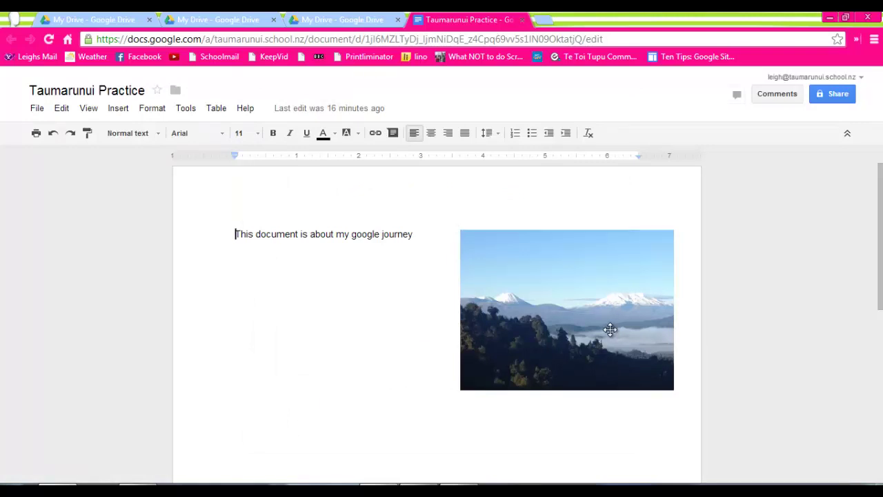
Comment 'Is this the best picture to use?' on the word This, then resolve it.
click(788, 92)
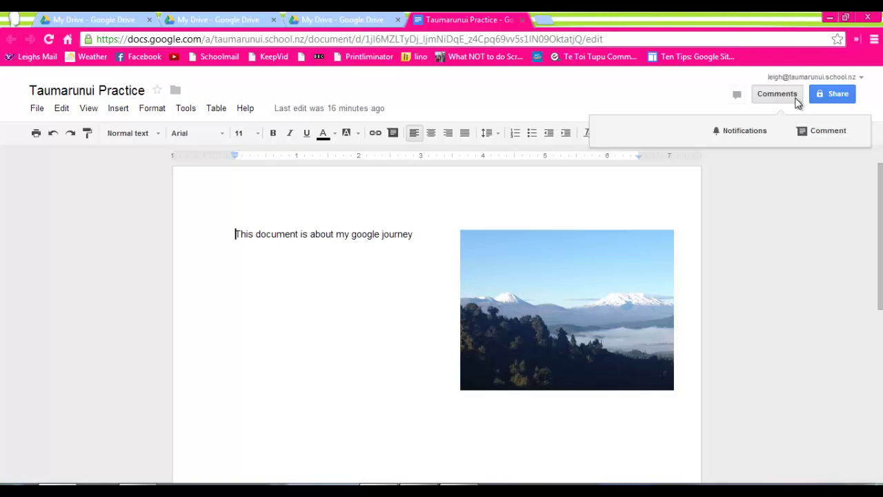
click(810, 133)
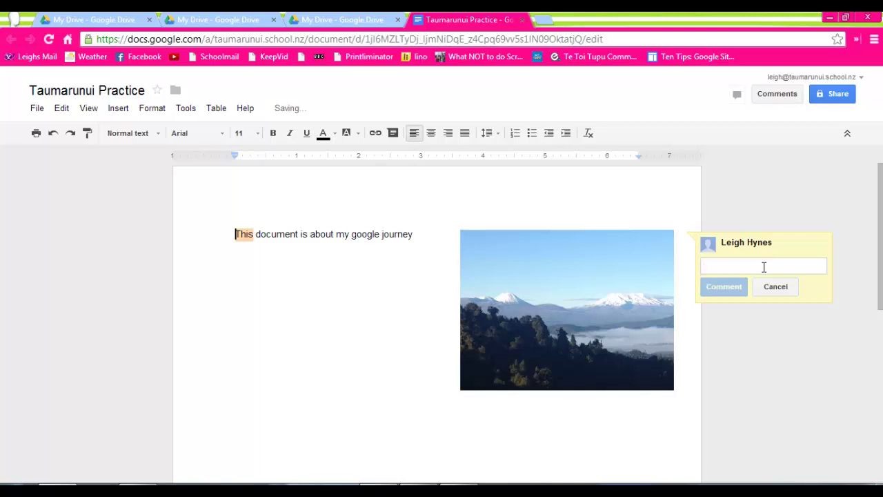
text(Is the)
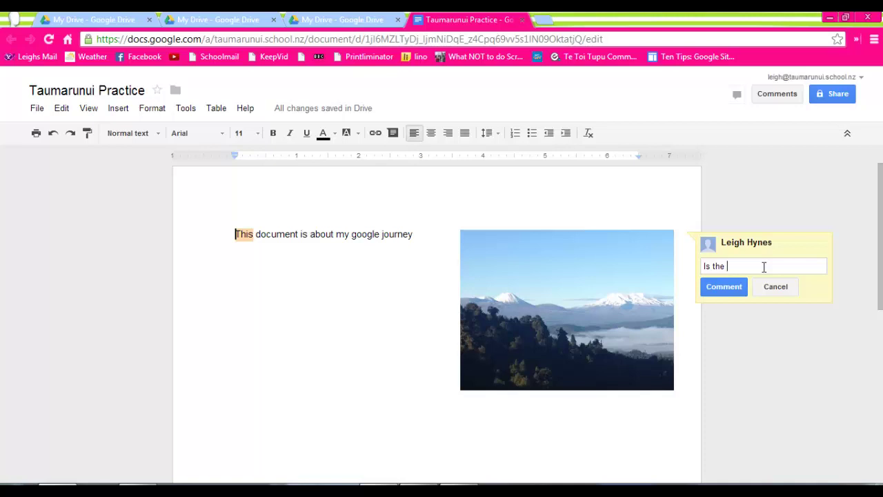
key(BackSpace)
key(BackSpace)
text(is the best picture to use?)
click(722, 288)
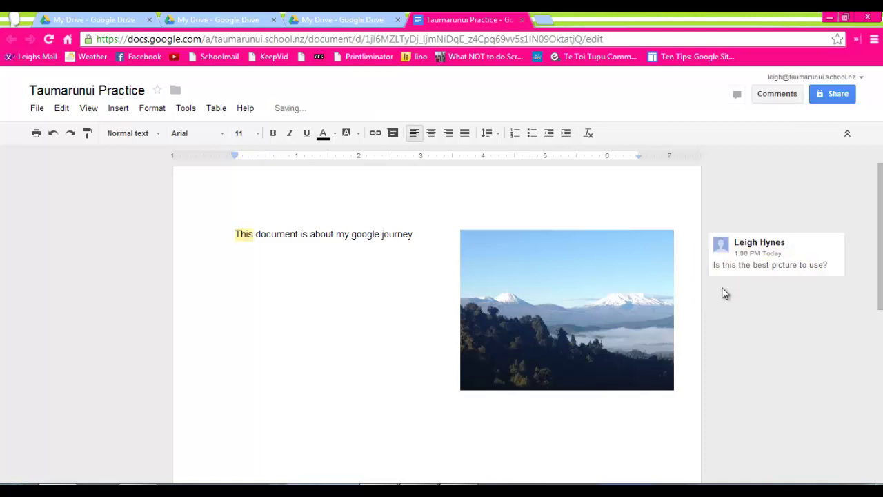
click(769, 268)
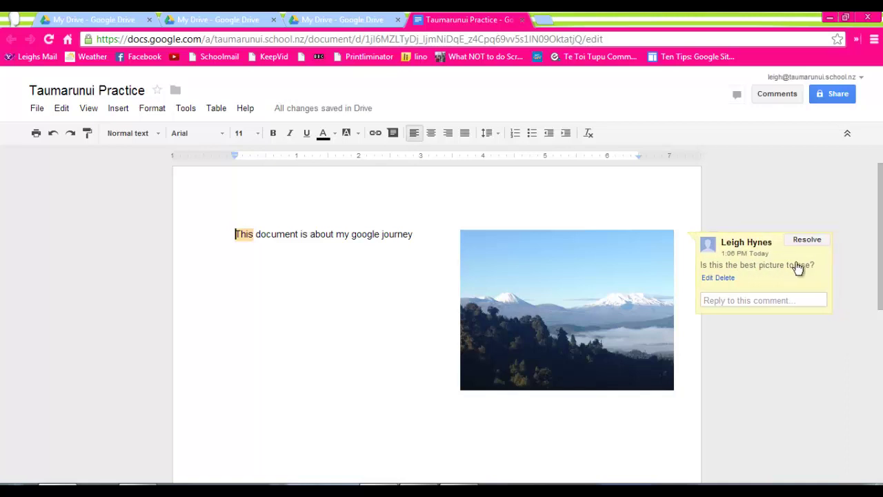
click(814, 241)
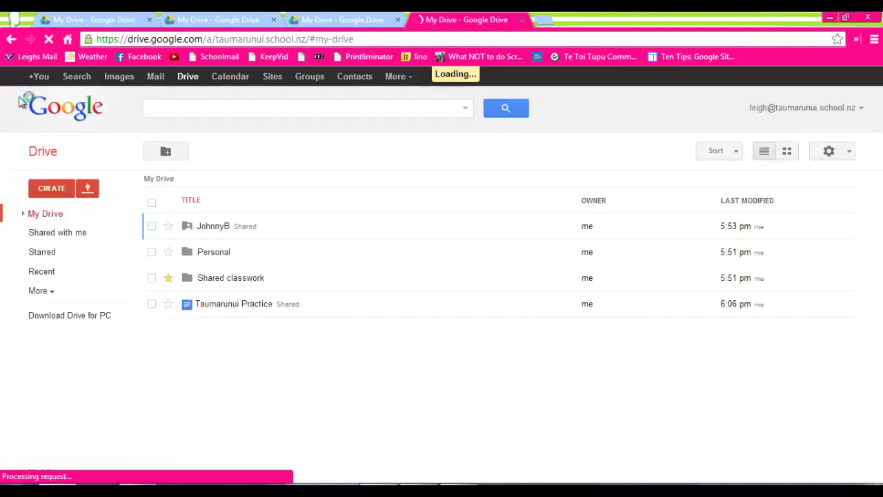
Look through the CREATE menu and Shared with me, then return to the My Drive list.
click(55, 189)
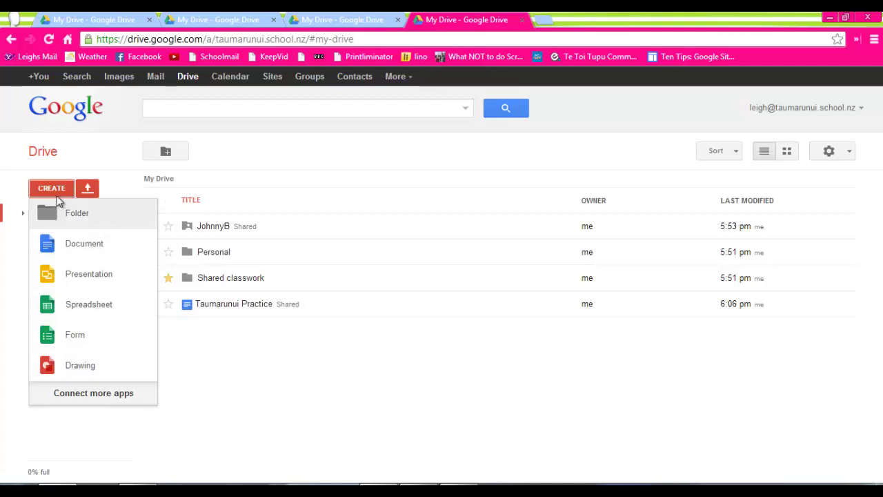
click(74, 165)
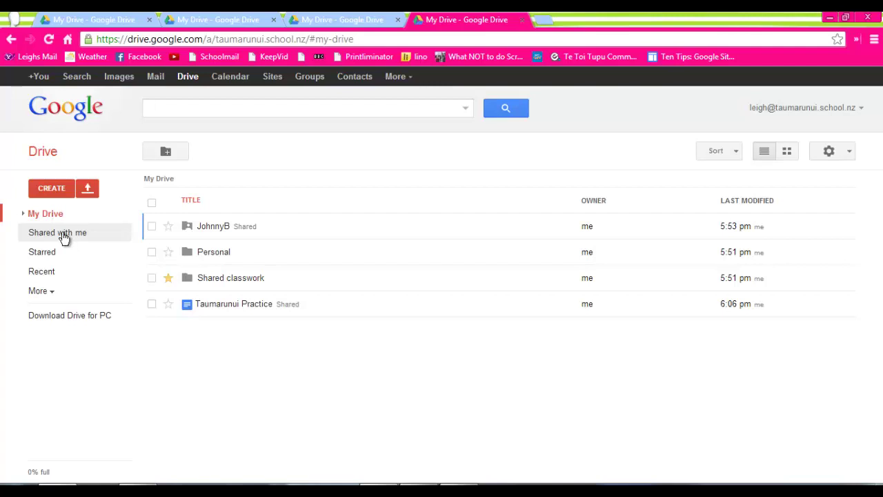
click(60, 235)
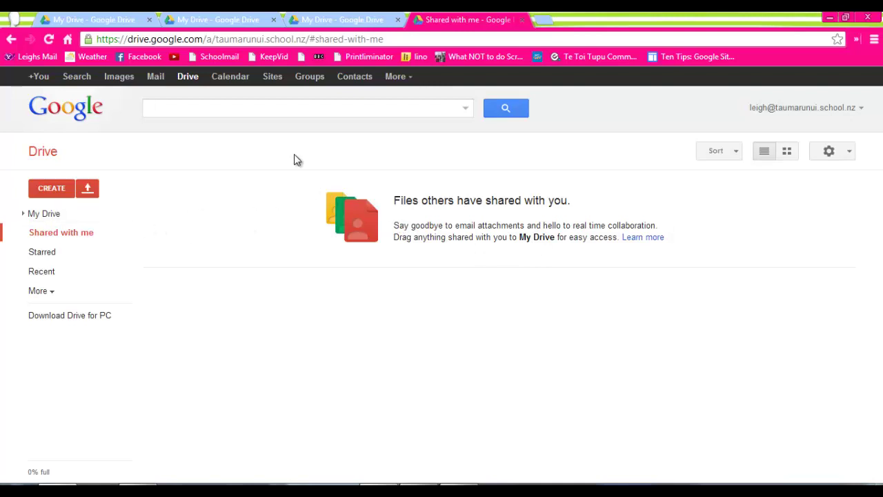
click(52, 215)
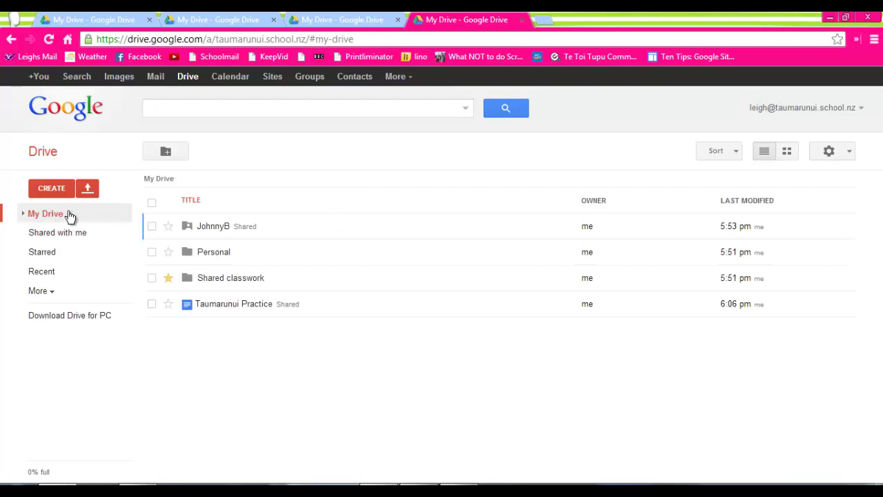